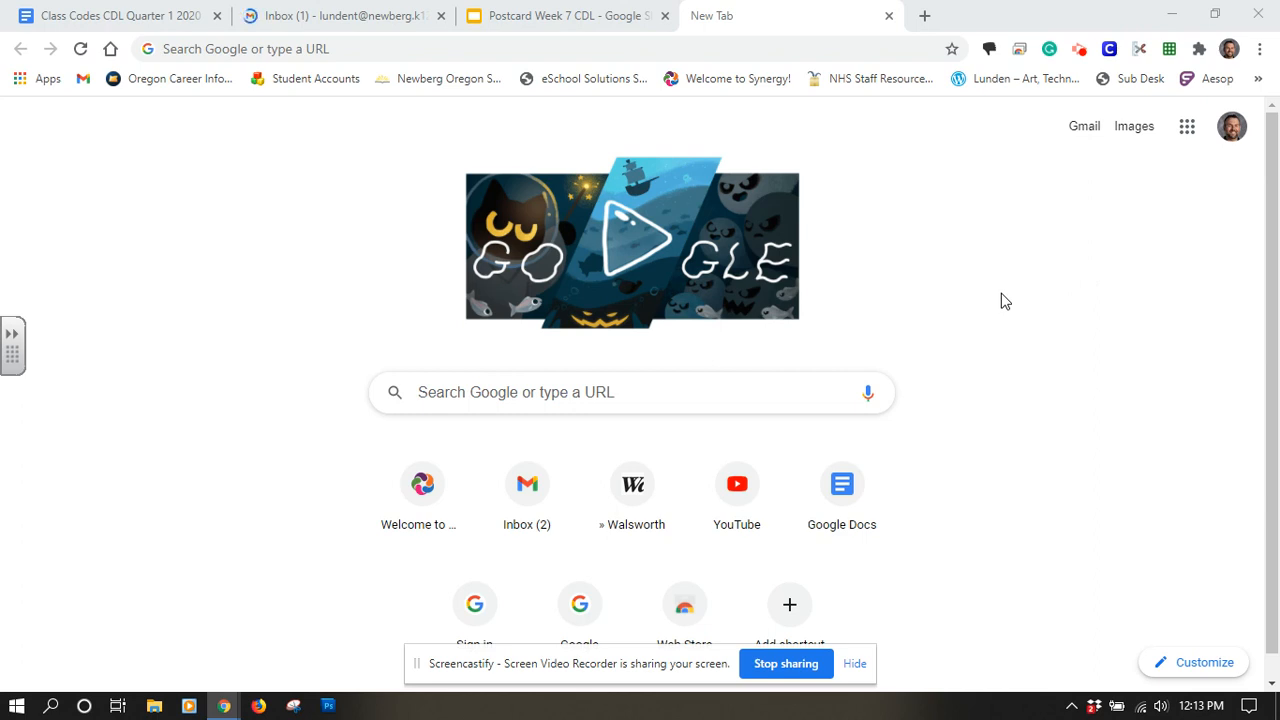
# Search Google for photopea and open the Photopea online photo editor site.
pyautogui.click(452, 397)
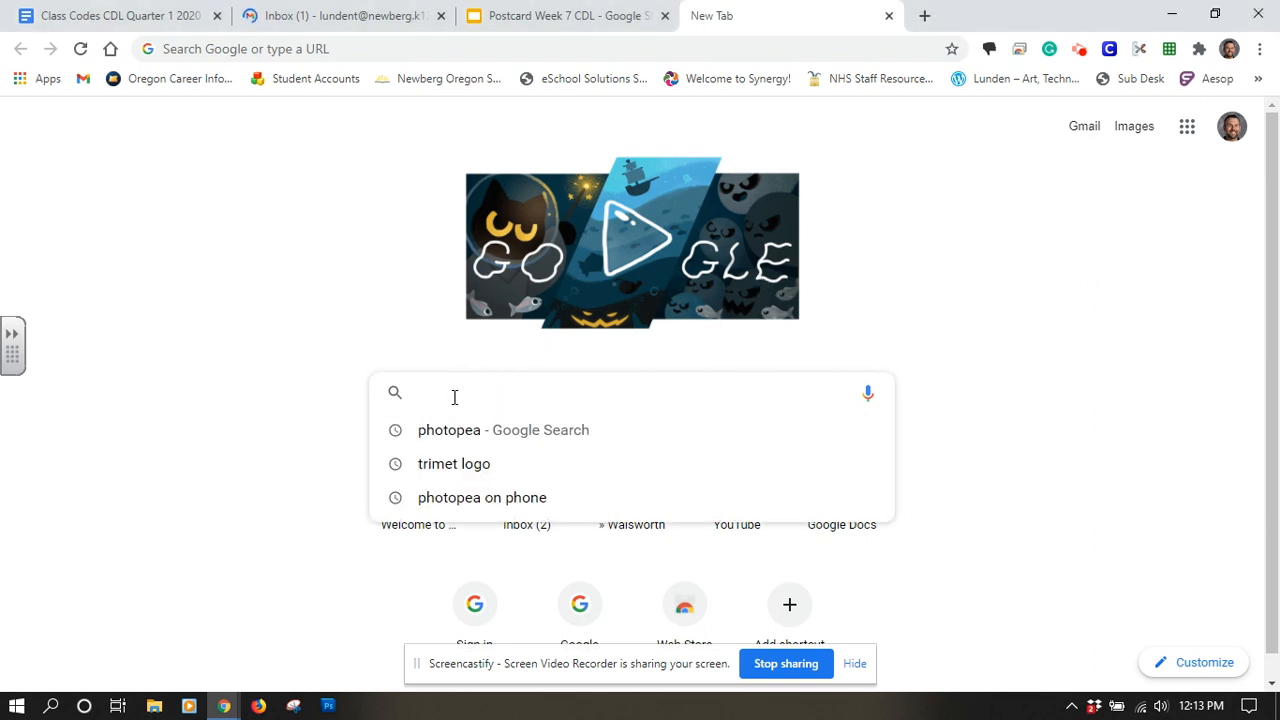
pyautogui.click(472, 436)
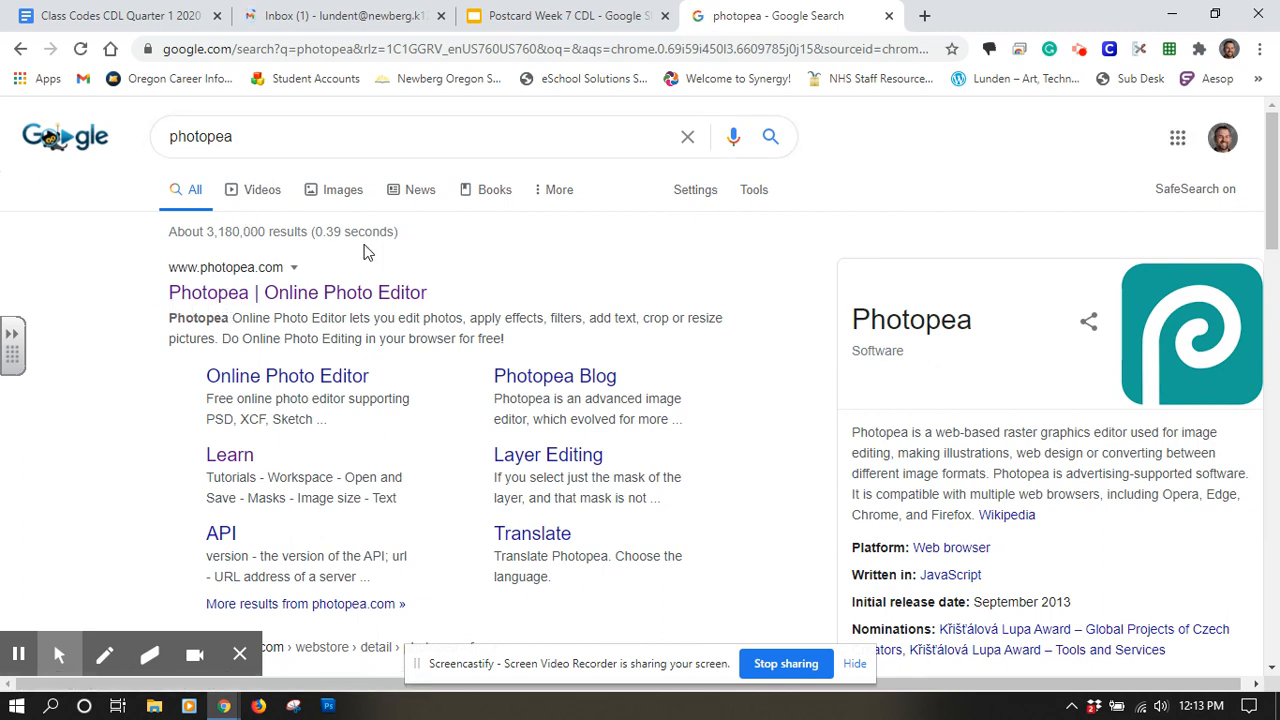
pyautogui.click(352, 298)
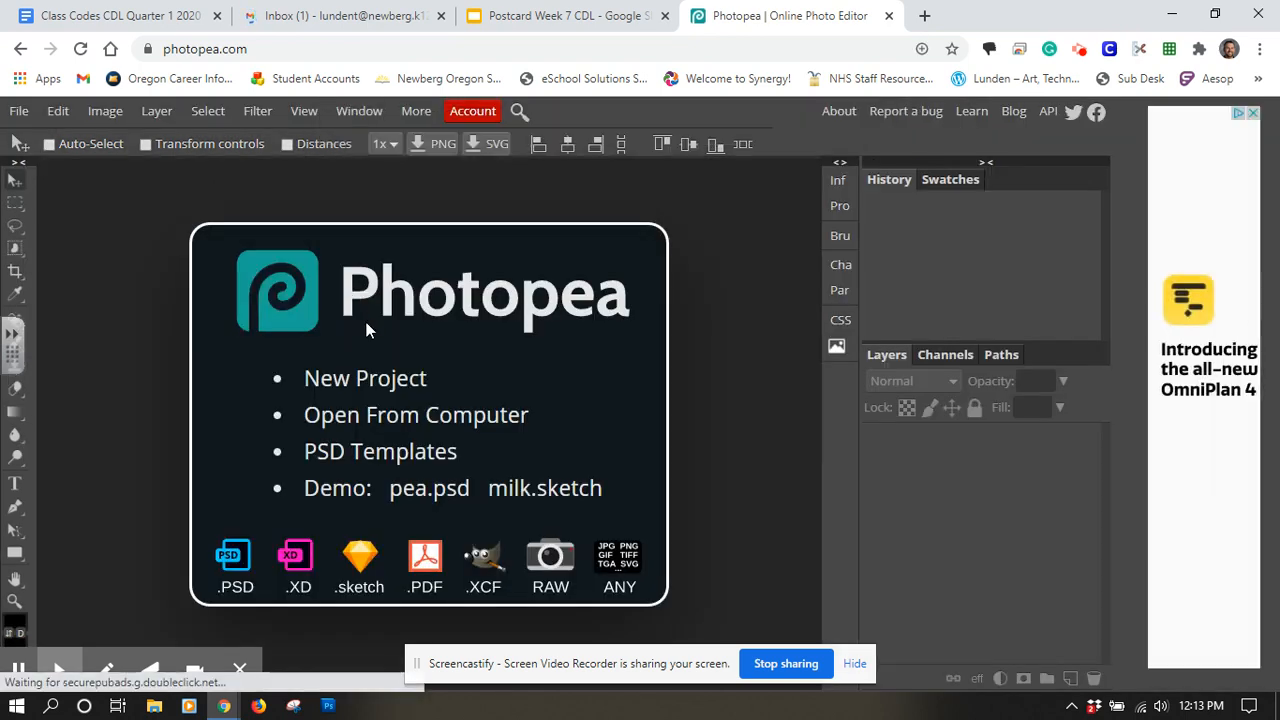
# Open the image Fill The Frame 5 from the computer's Desktop folder.
pyautogui.click(480, 417)
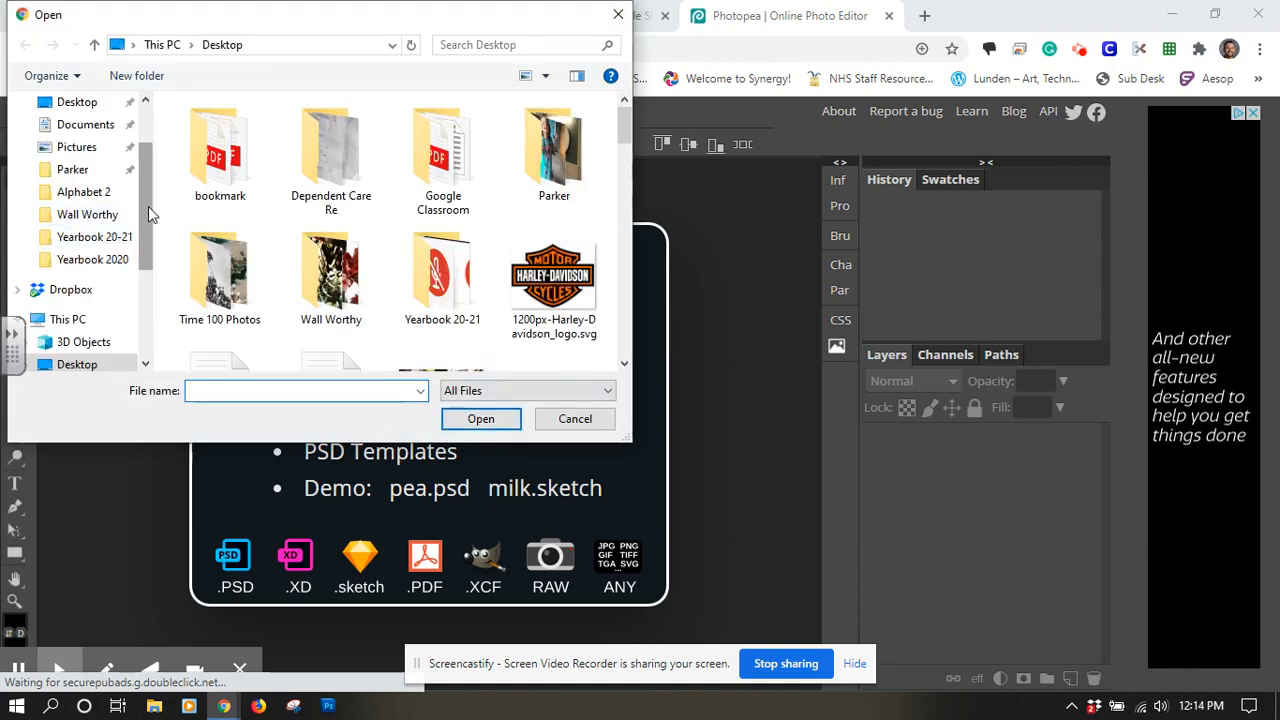
pyautogui.scroll(-2, 85, 290)
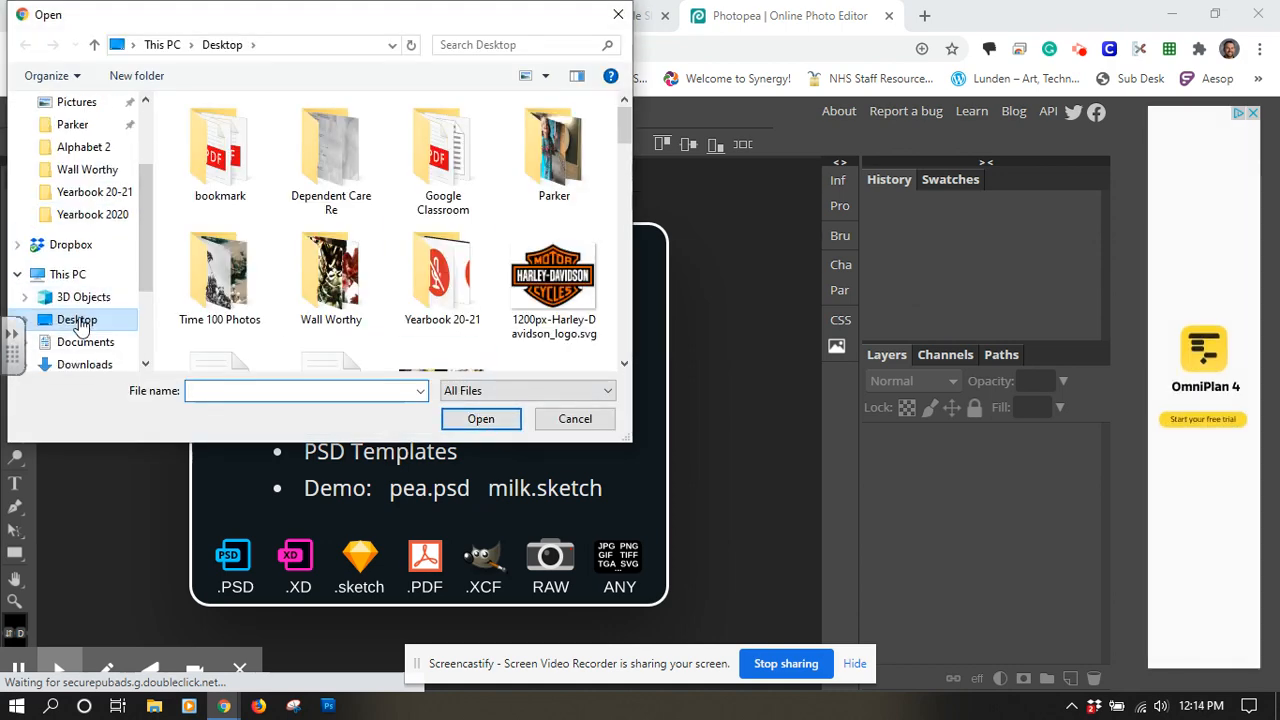
pyautogui.moveTo(626, 128); pyautogui.dragTo(631, 184)
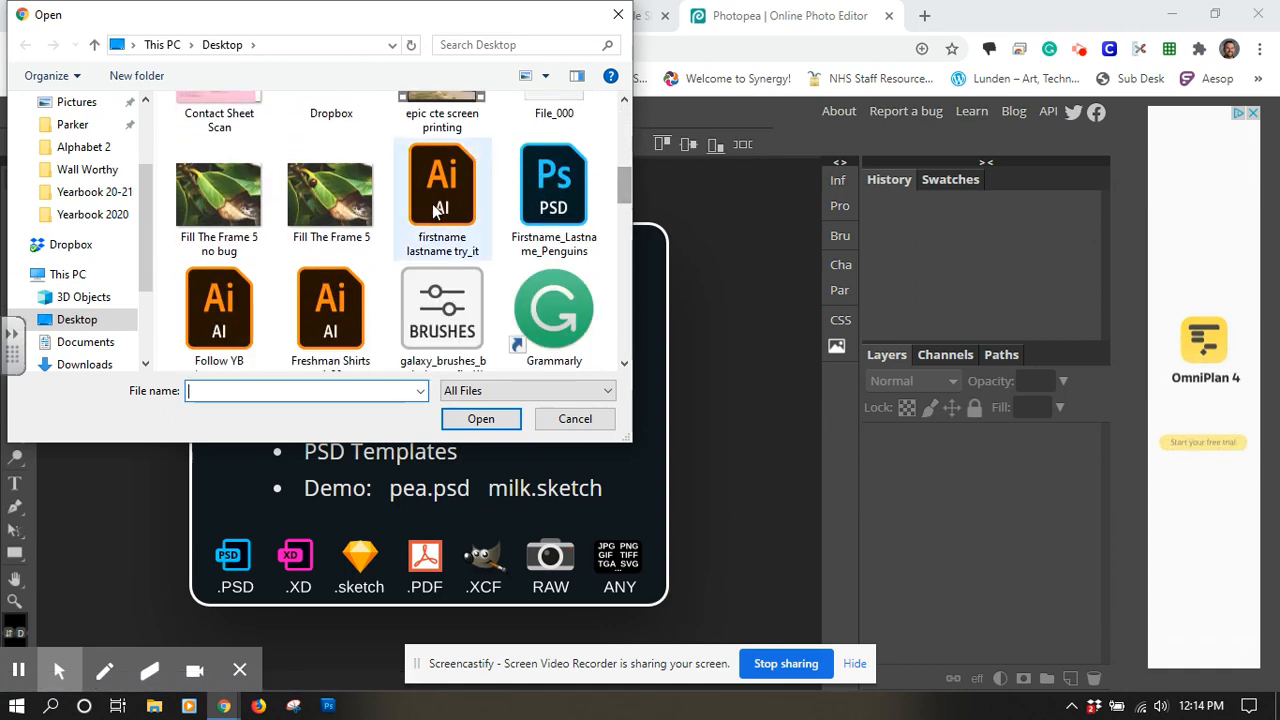
pyautogui.click(335, 197)
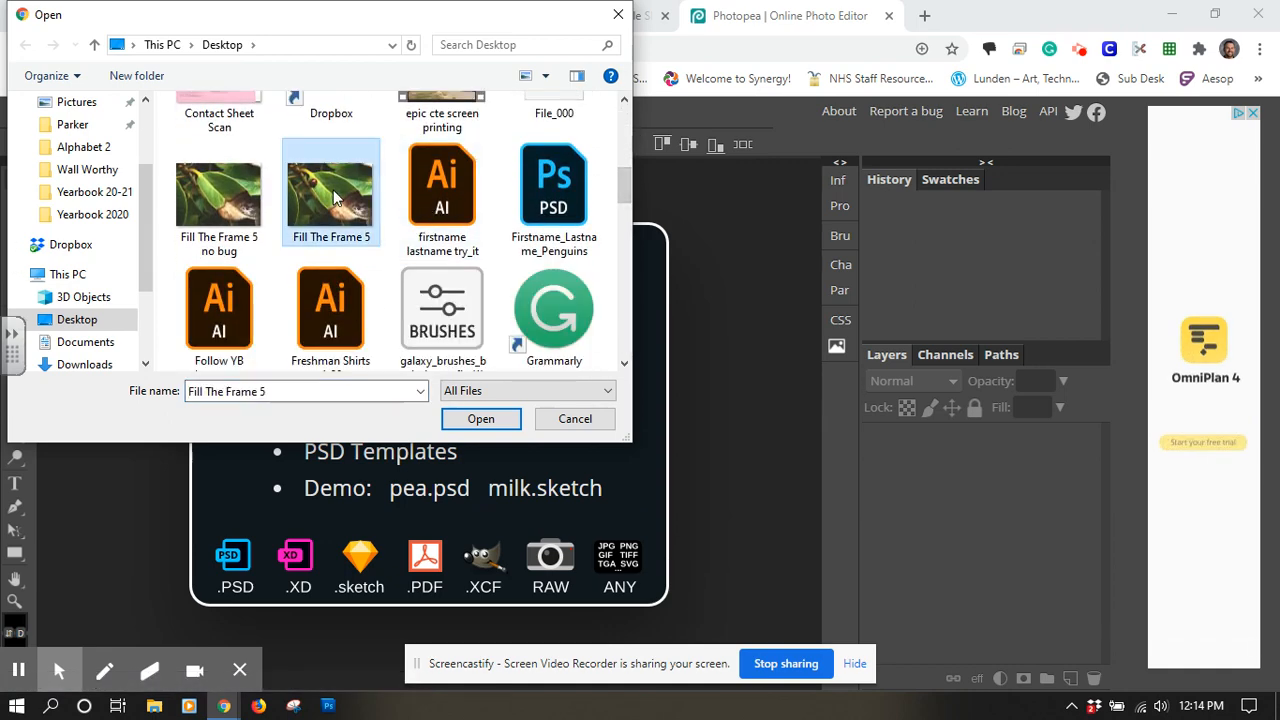
pyautogui.click(477, 419)
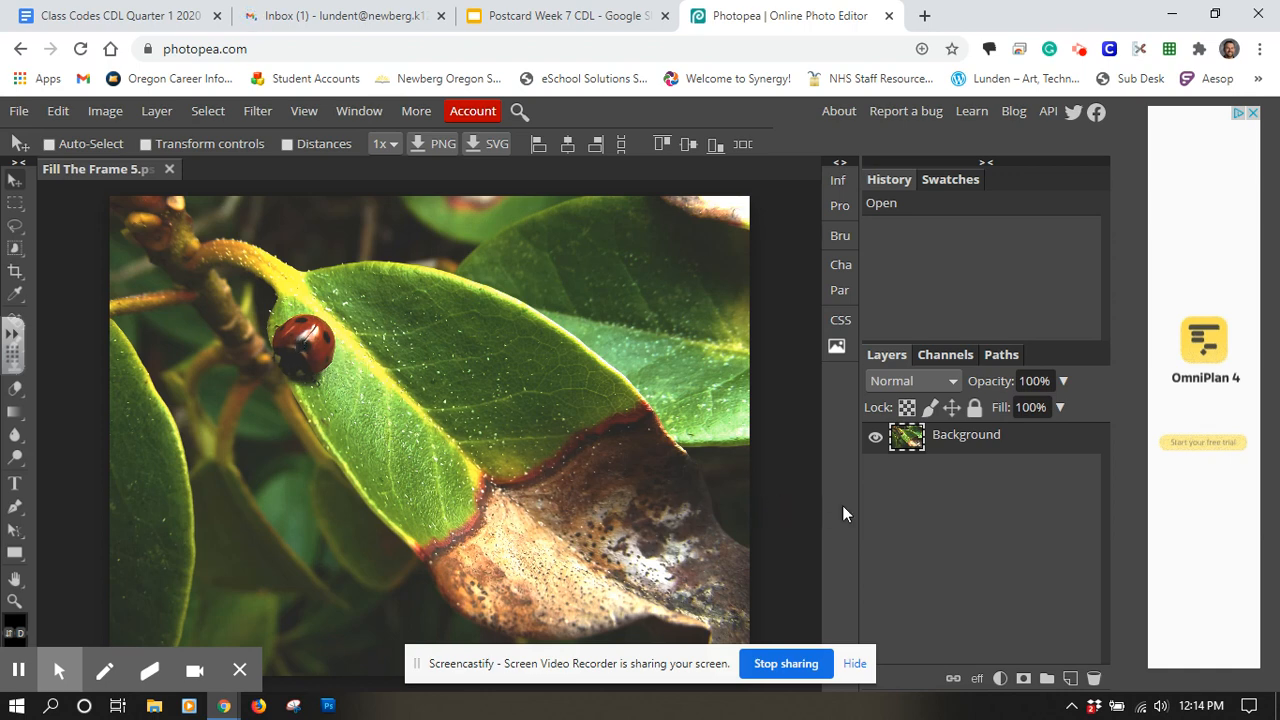
# Duplicate the Background layer and apply a Black & White adjustment with the default values to the copy.
pyautogui.rightClick(969, 445)
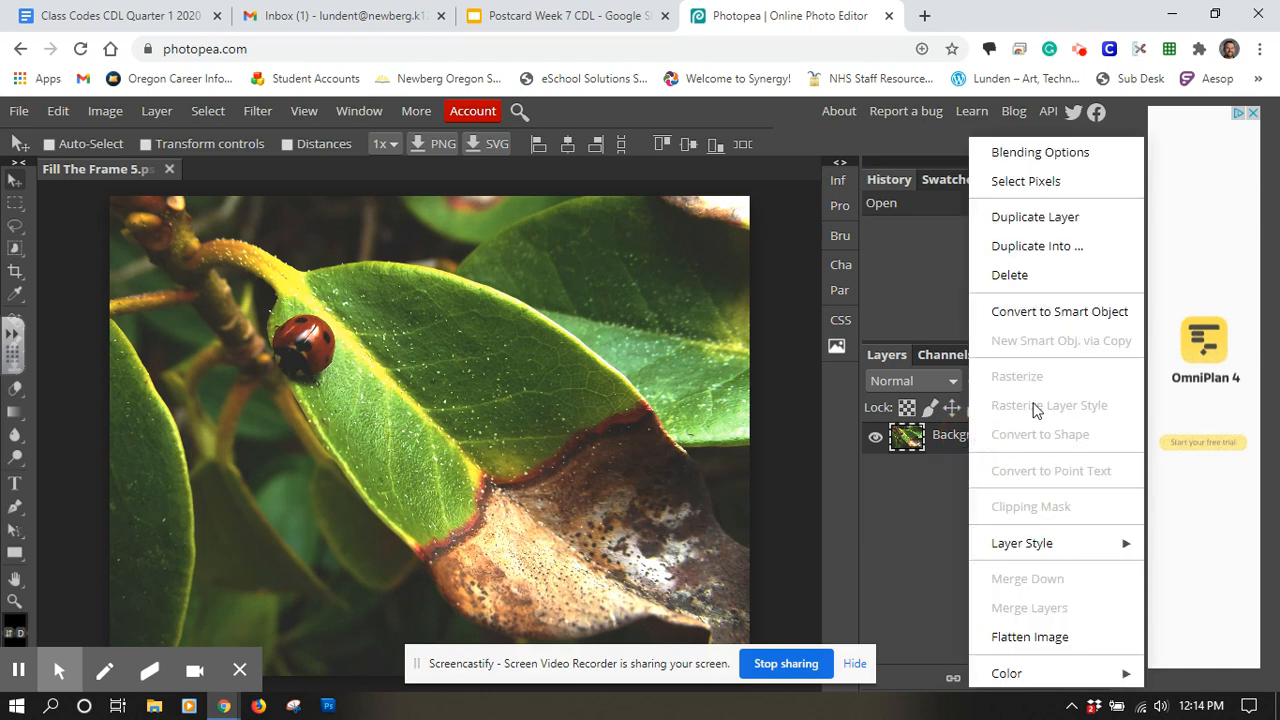
pyautogui.click(1046, 220)
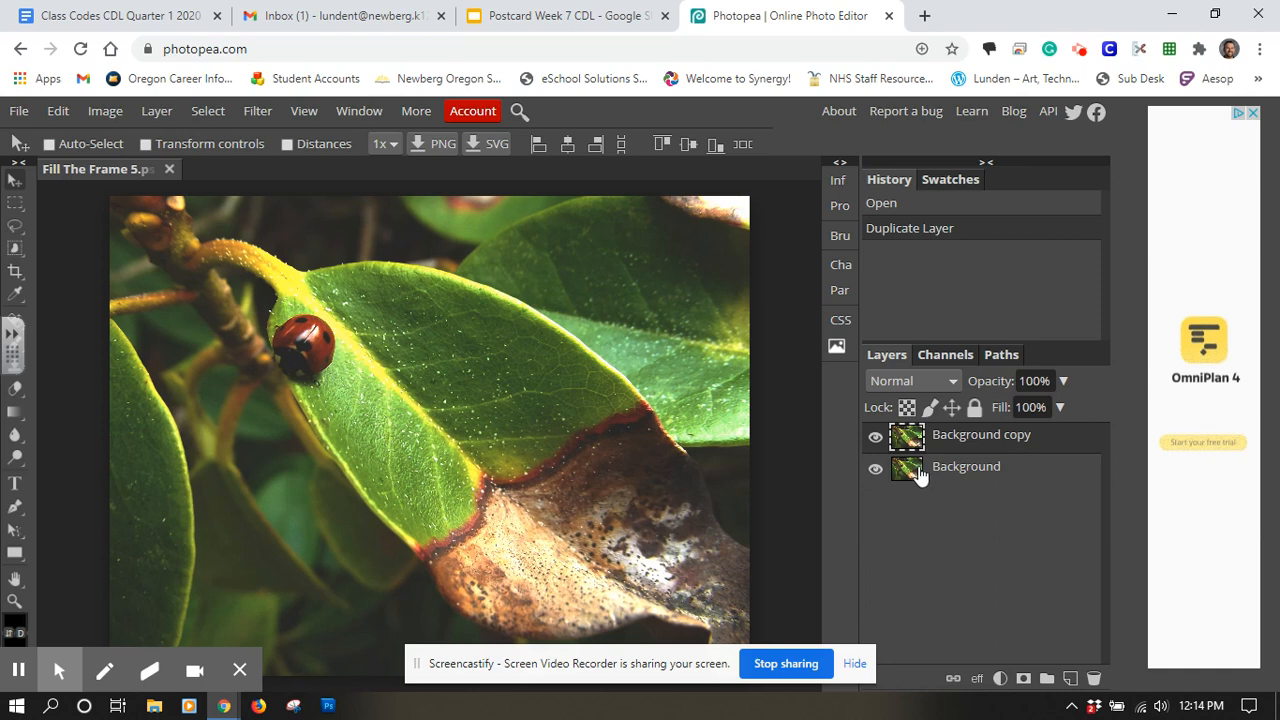
pyautogui.click(94, 111)
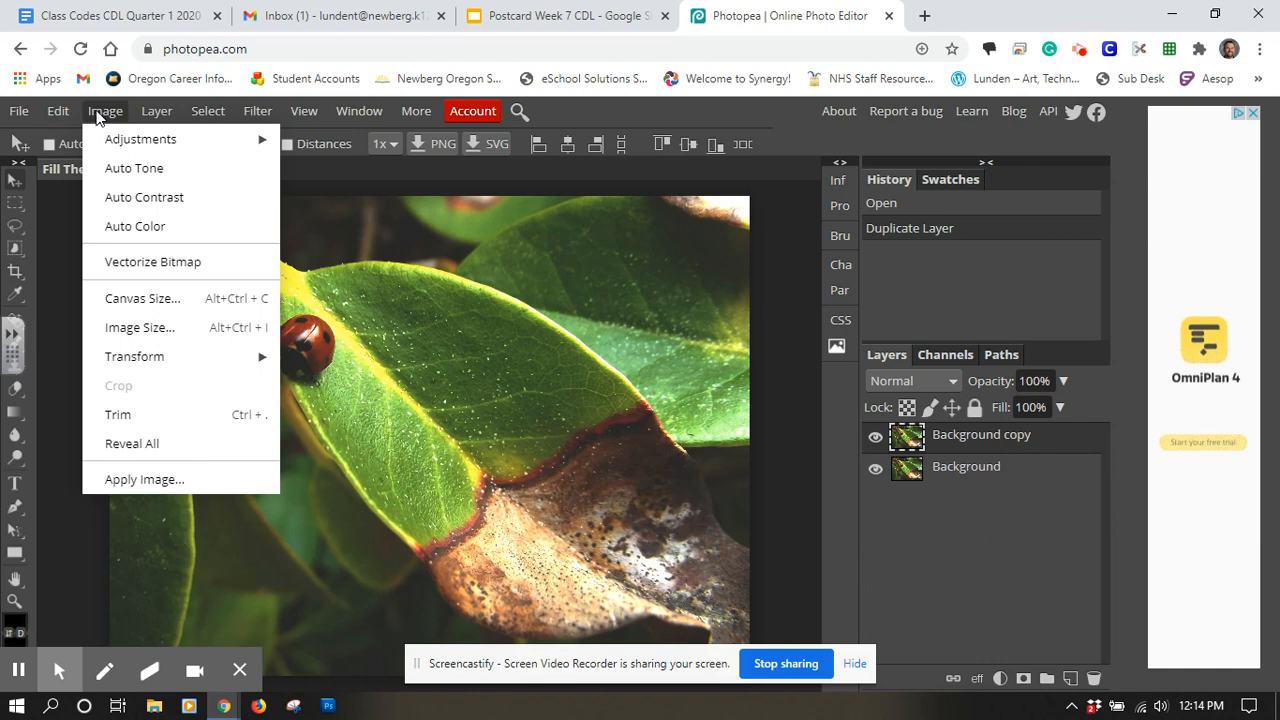
pyautogui.moveTo(123, 143)
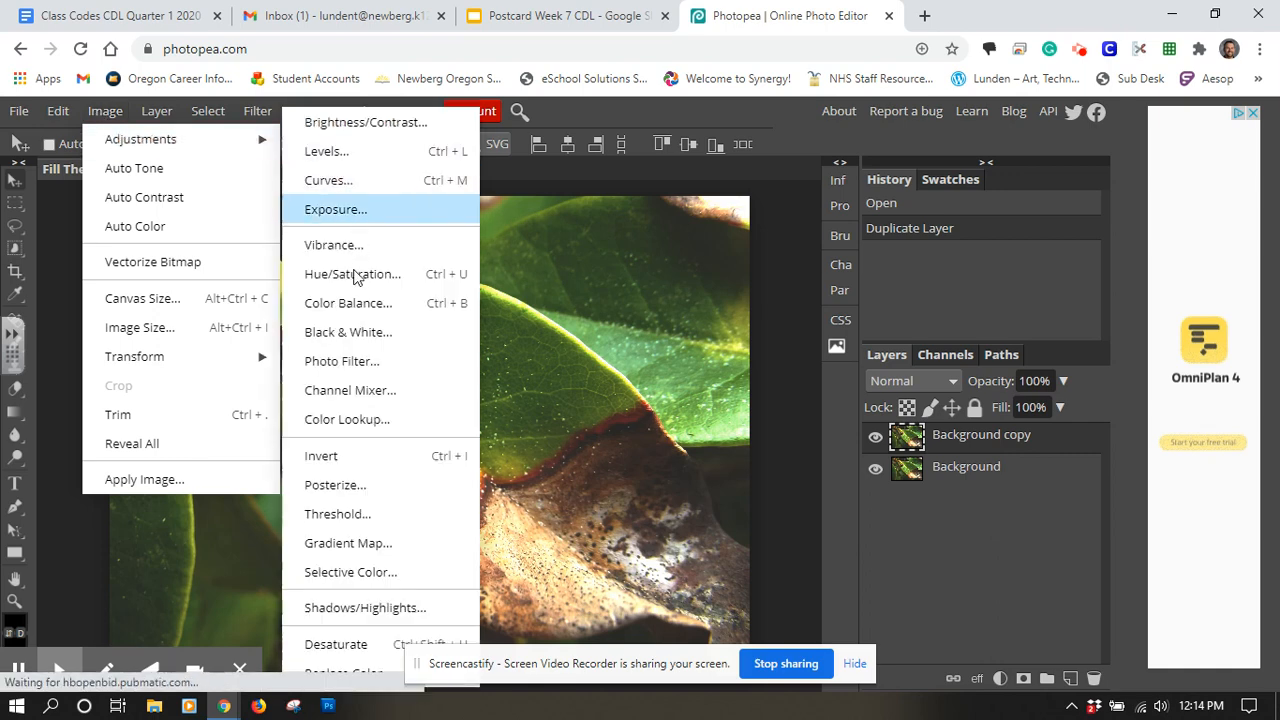
pyautogui.click(373, 340)
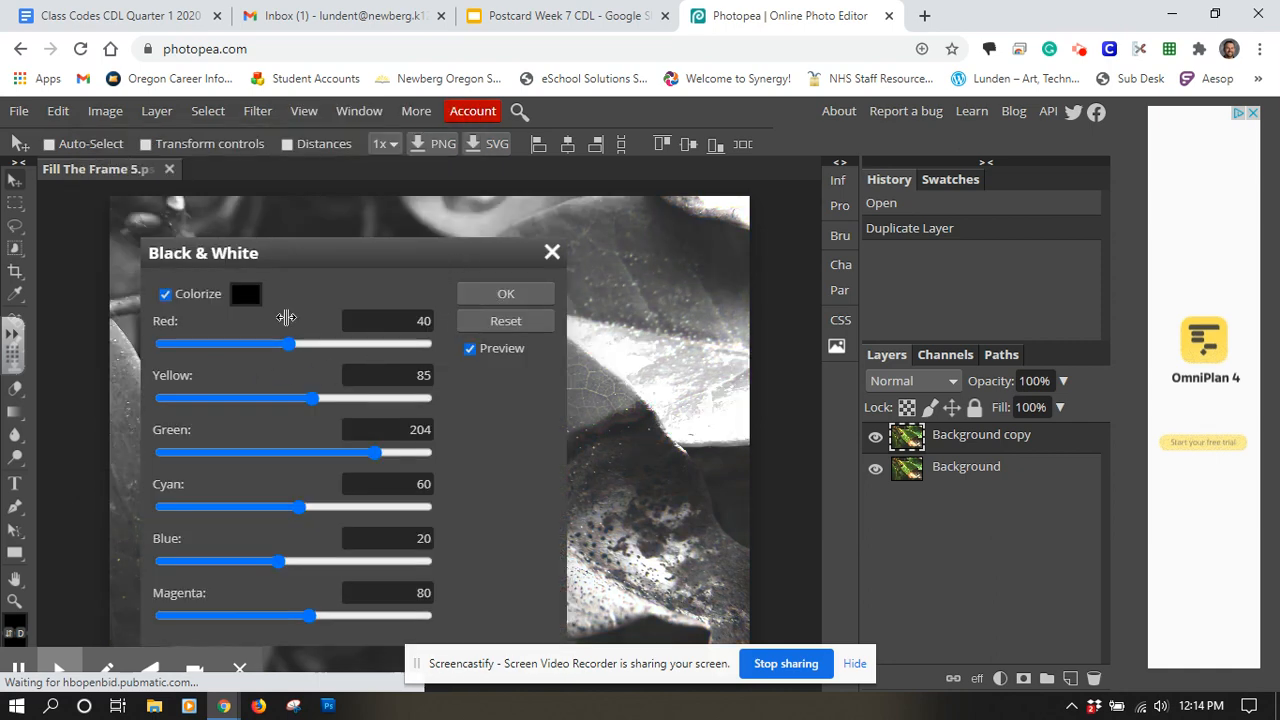
pyautogui.click(506, 294)
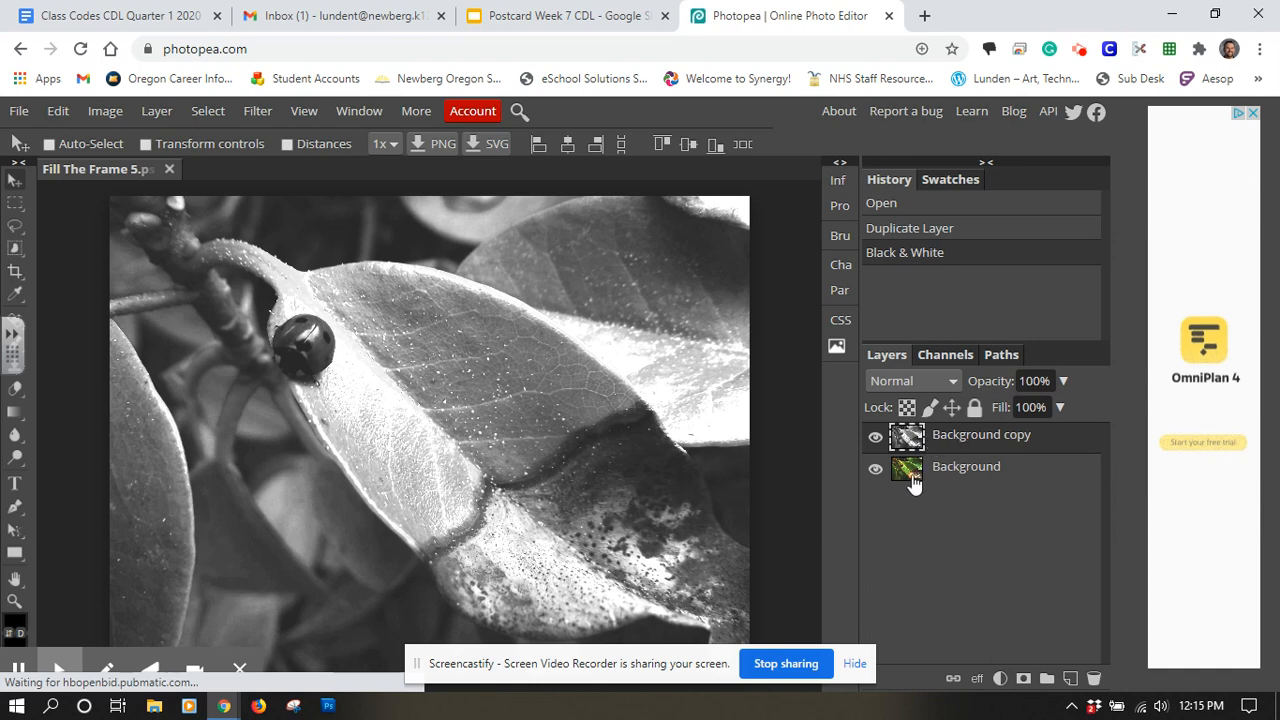
# Hide and reshow the black-and-white copy to compare it with the color layer, and add a raster mask to the copy.
pyautogui.click(875, 440)
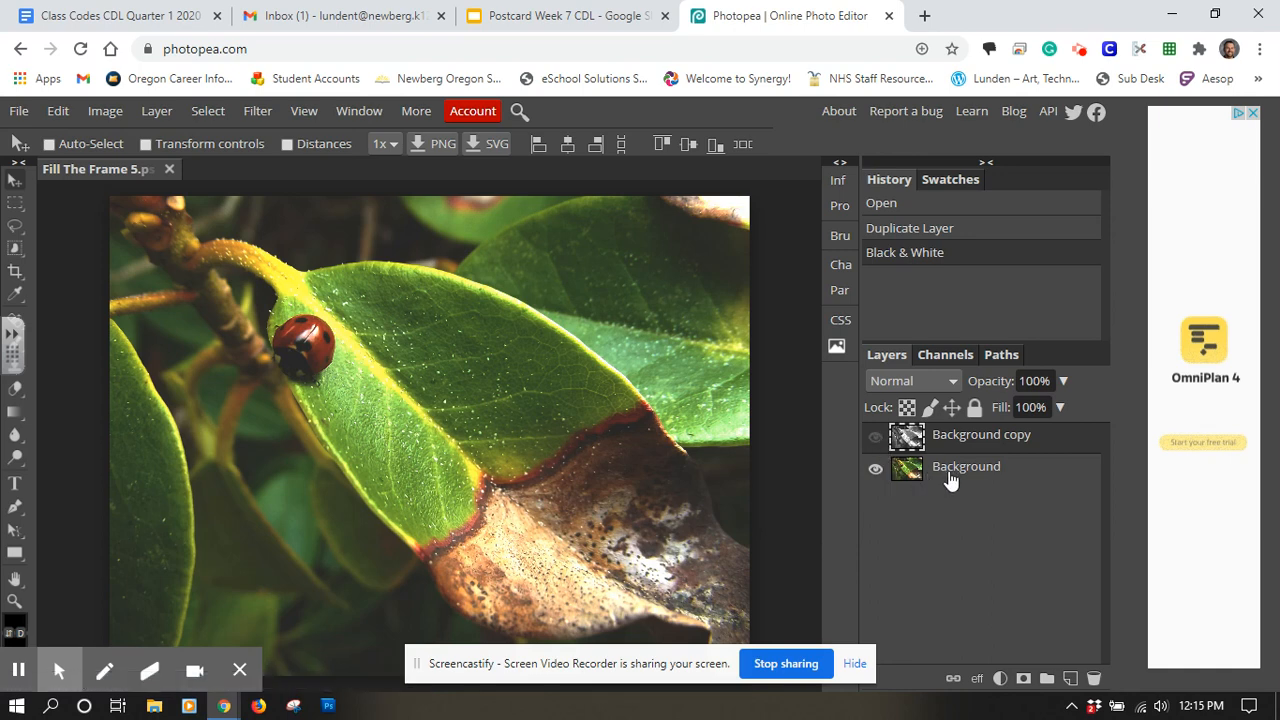
pyautogui.click(875, 440)
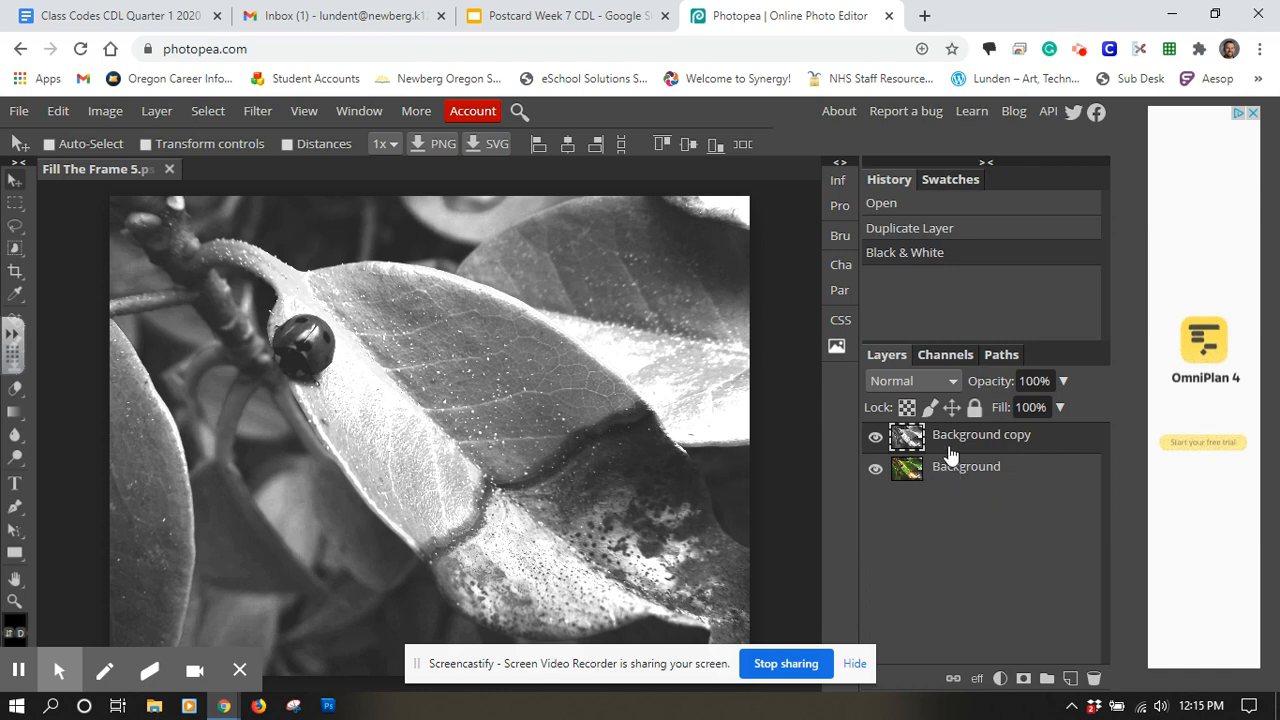
pyautogui.click(1024, 681)
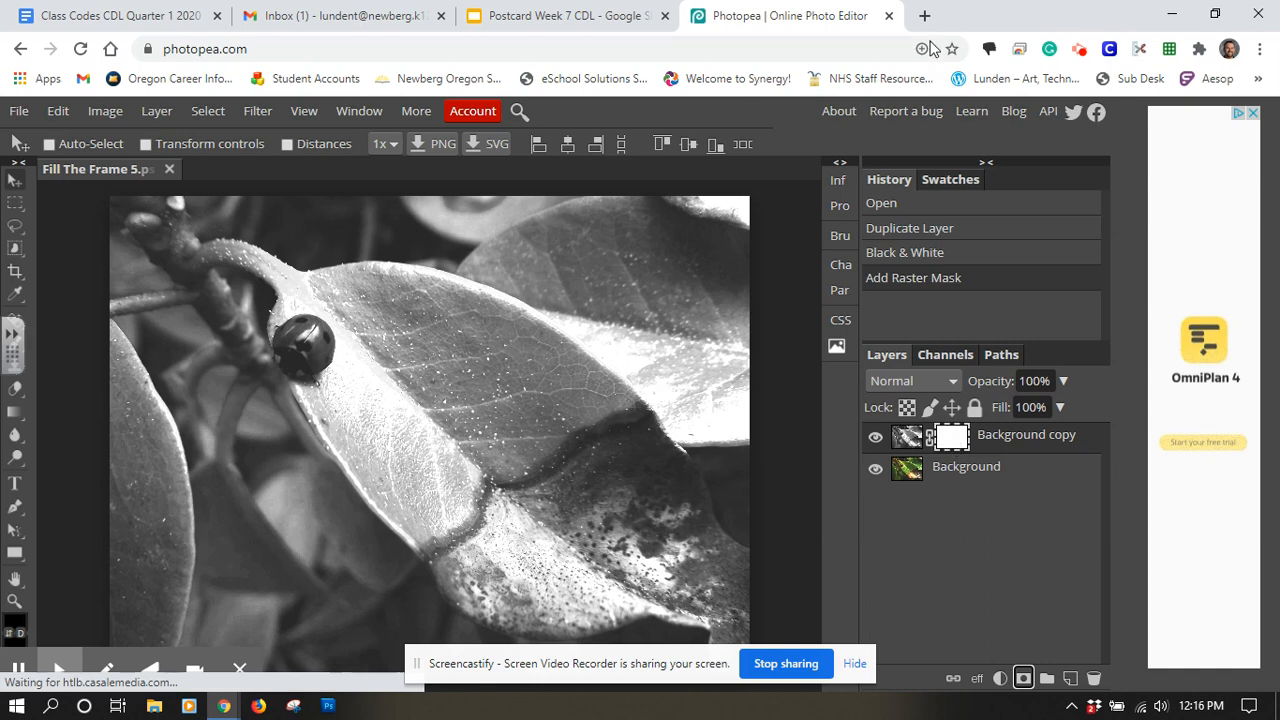
# Activate the Brush tool and set its painting color to black for use on the layer mask.
pyautogui.doubleClick(985, 20)
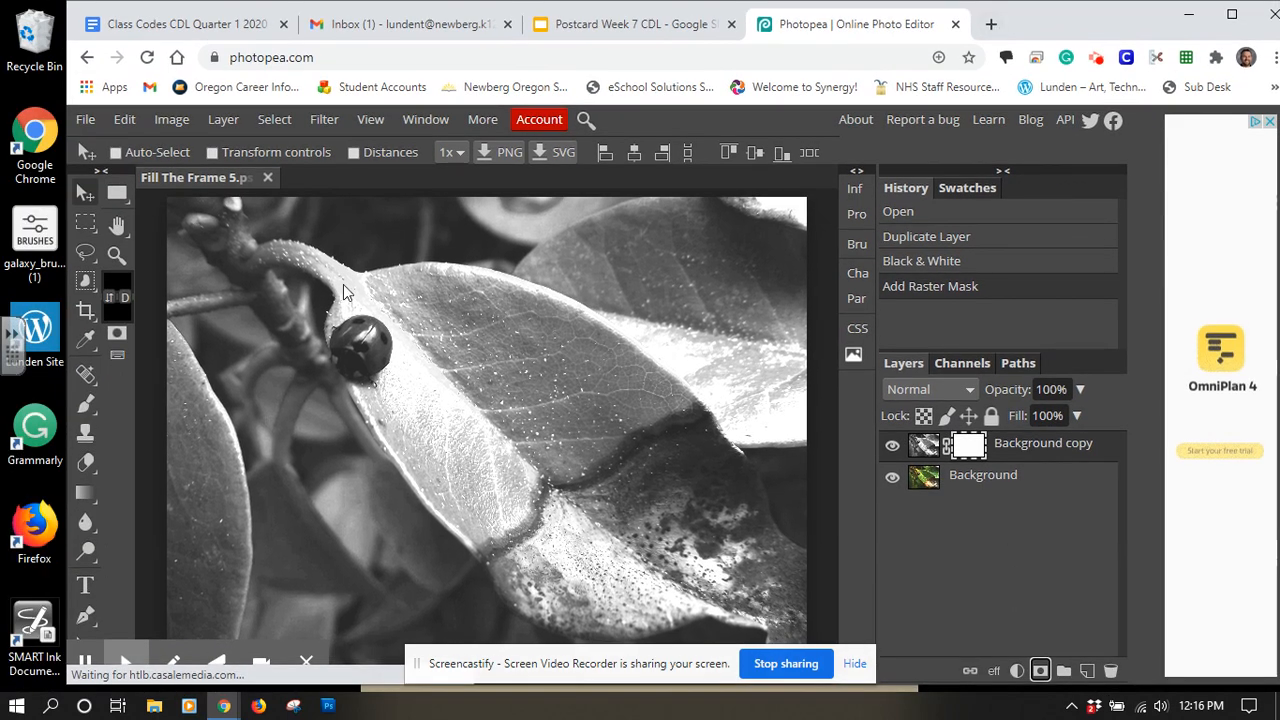
pyautogui.click(87, 413)
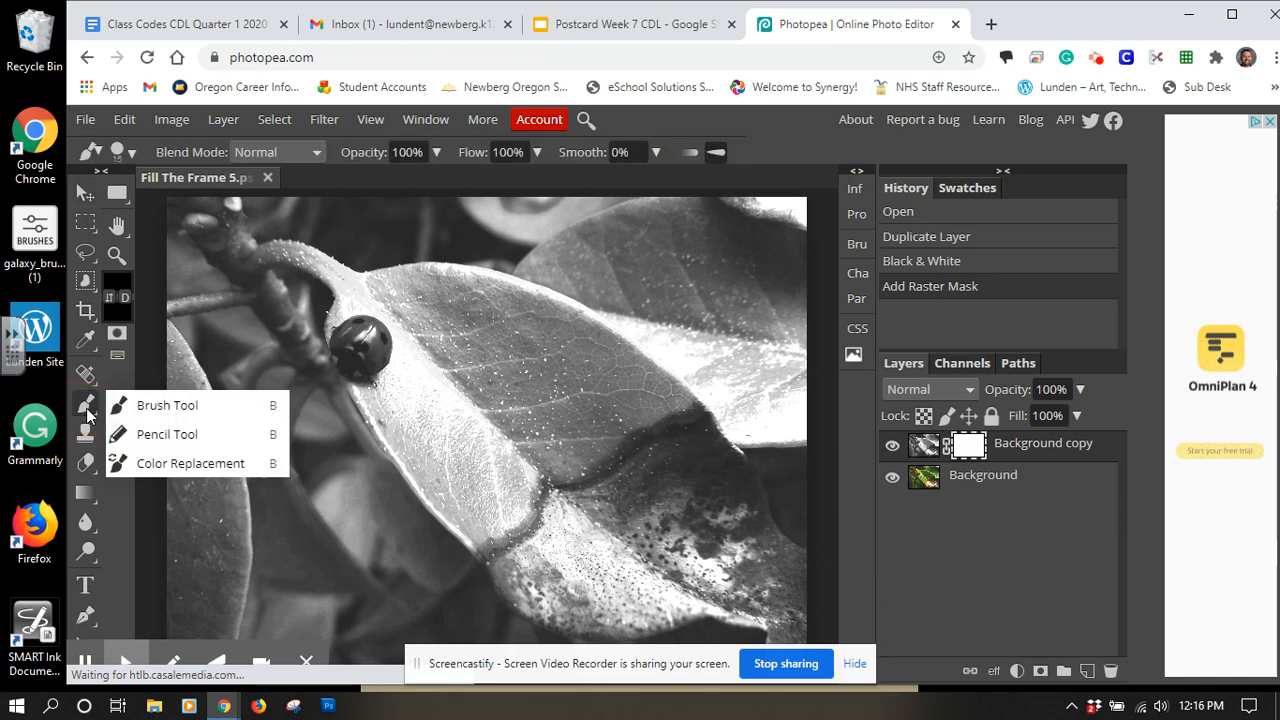
pyautogui.click(87, 414)
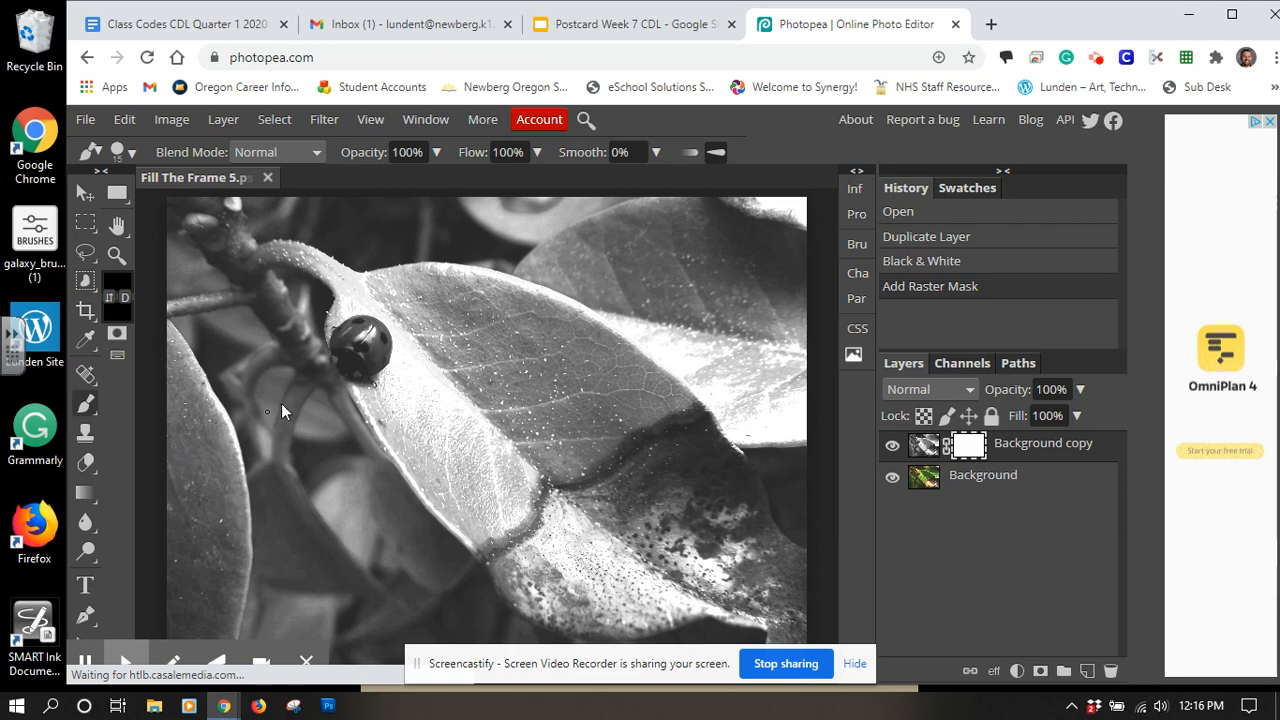
pyautogui.click(116, 290)
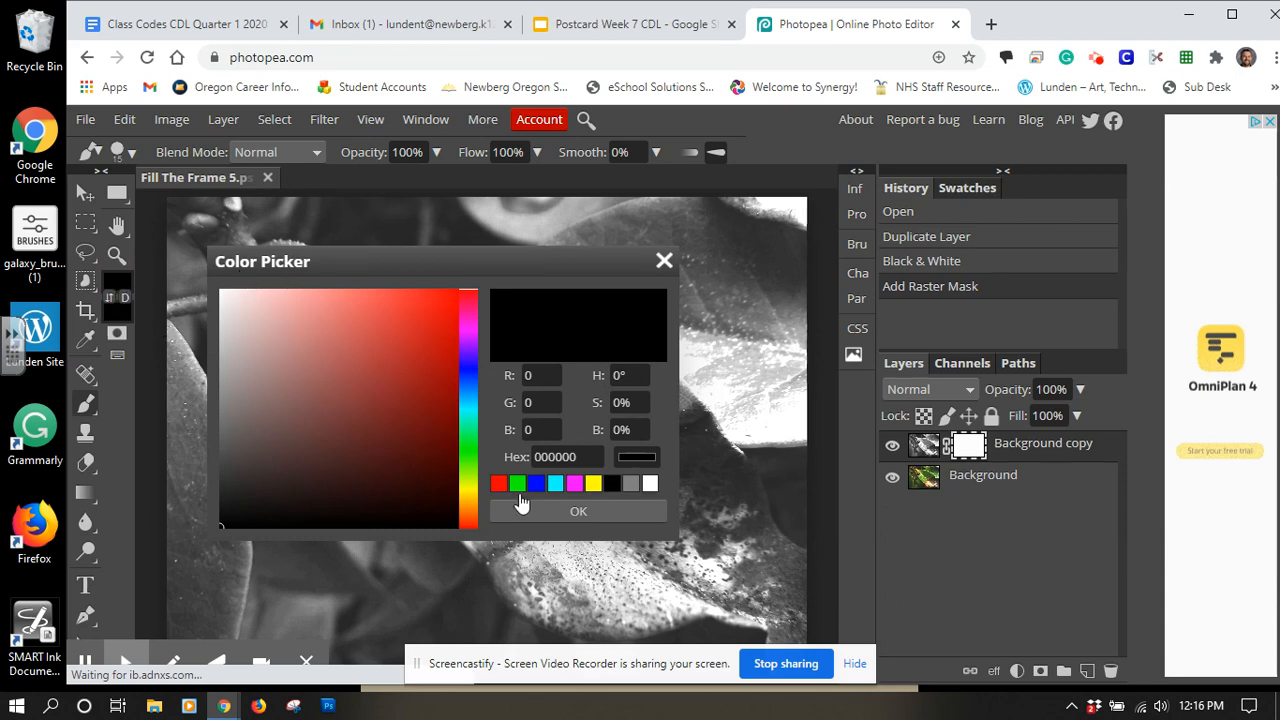
pyautogui.click(612, 484)
pyautogui.click(621, 511)
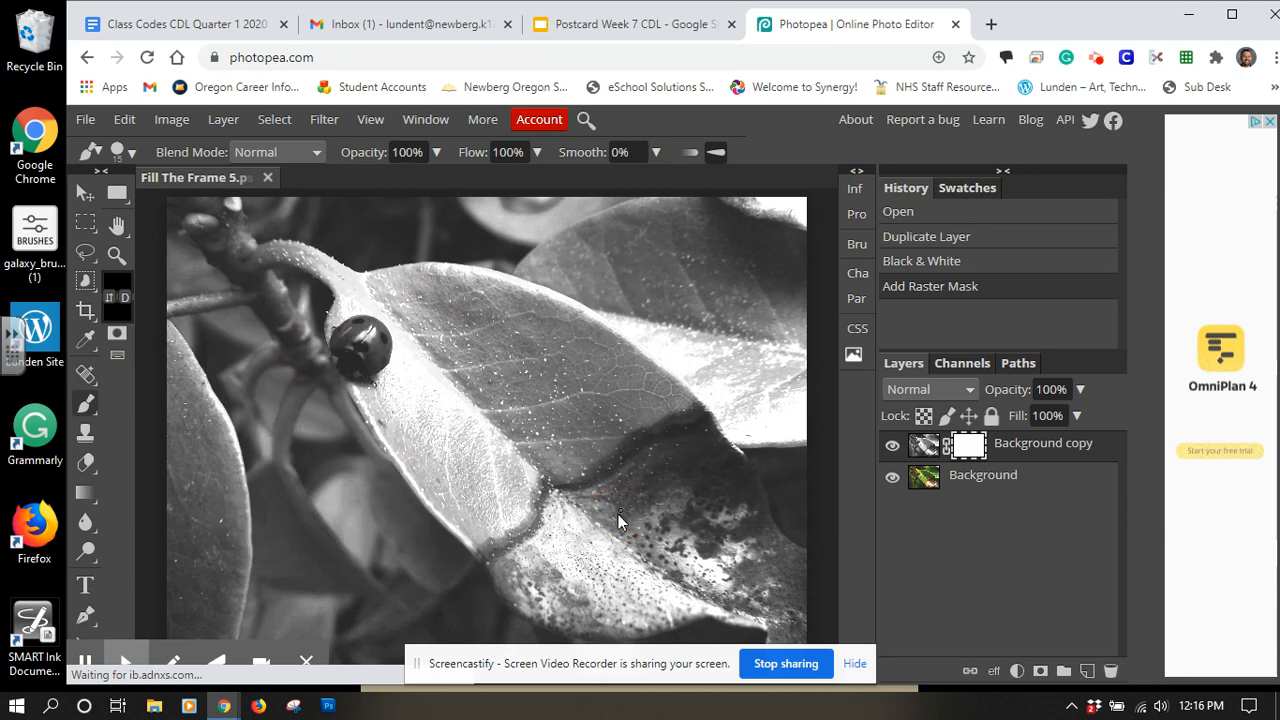
pyautogui.click(1232, 14)
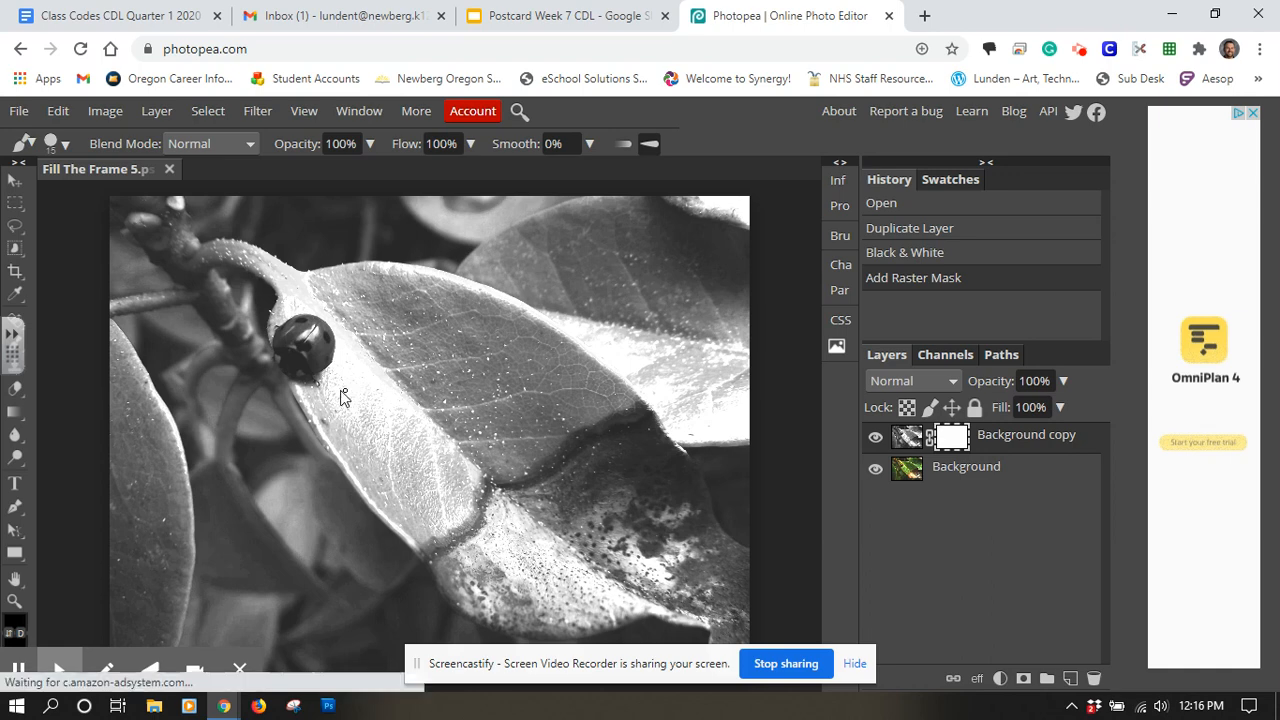
# Enlarge the brush size to 424 px.
pyautogui.click(64, 144)
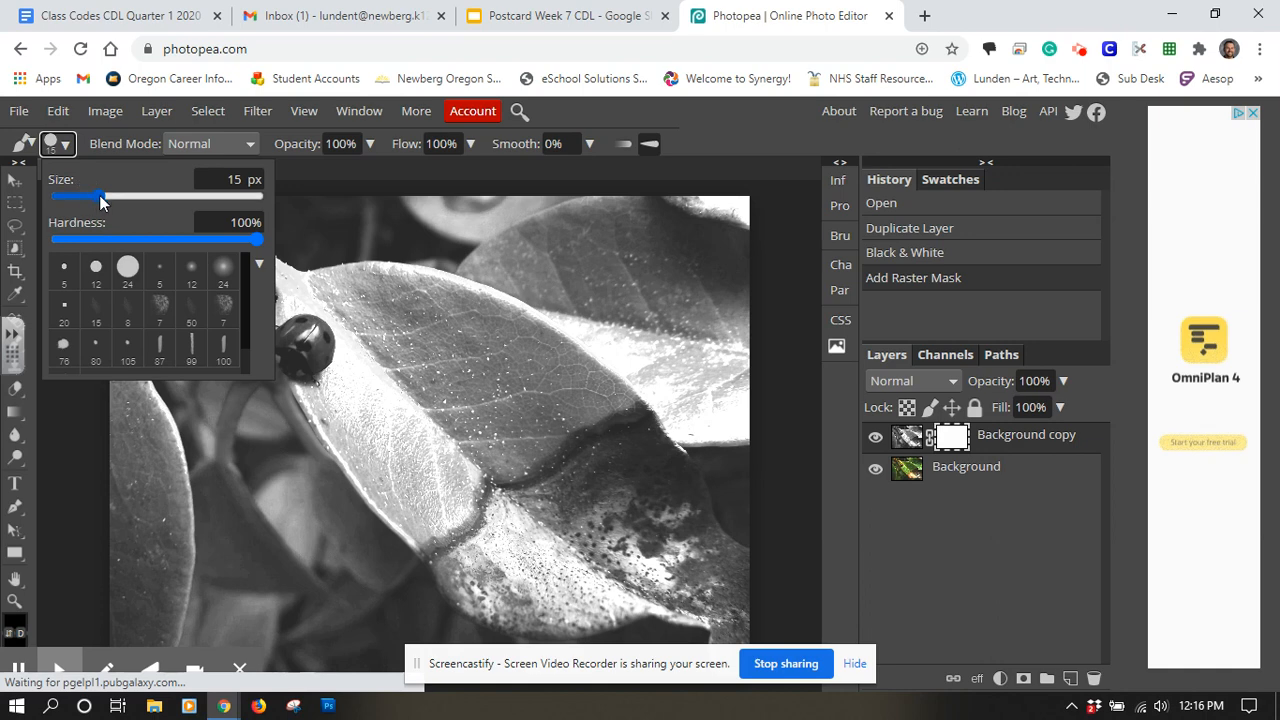
pyautogui.click(100, 197)
pyautogui.moveTo(100, 197); pyautogui.dragTo(198, 197)
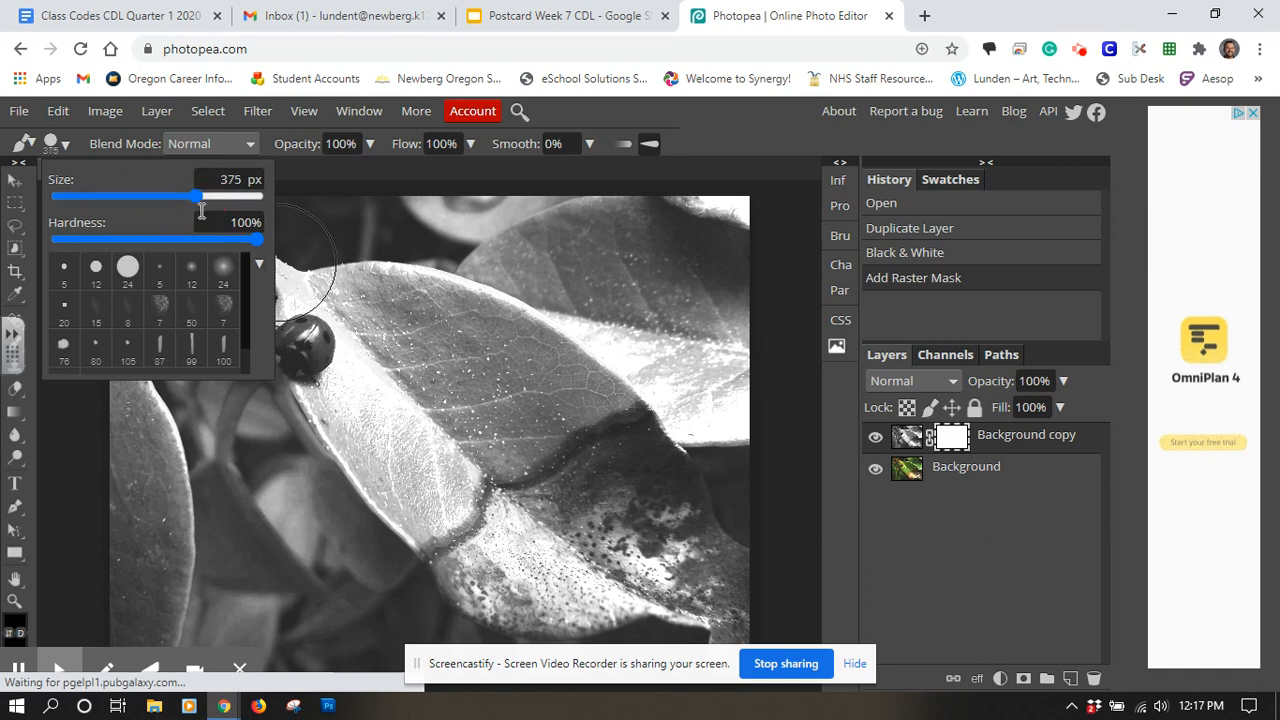
pyautogui.moveTo(196, 196); pyautogui.dragTo(203, 193)
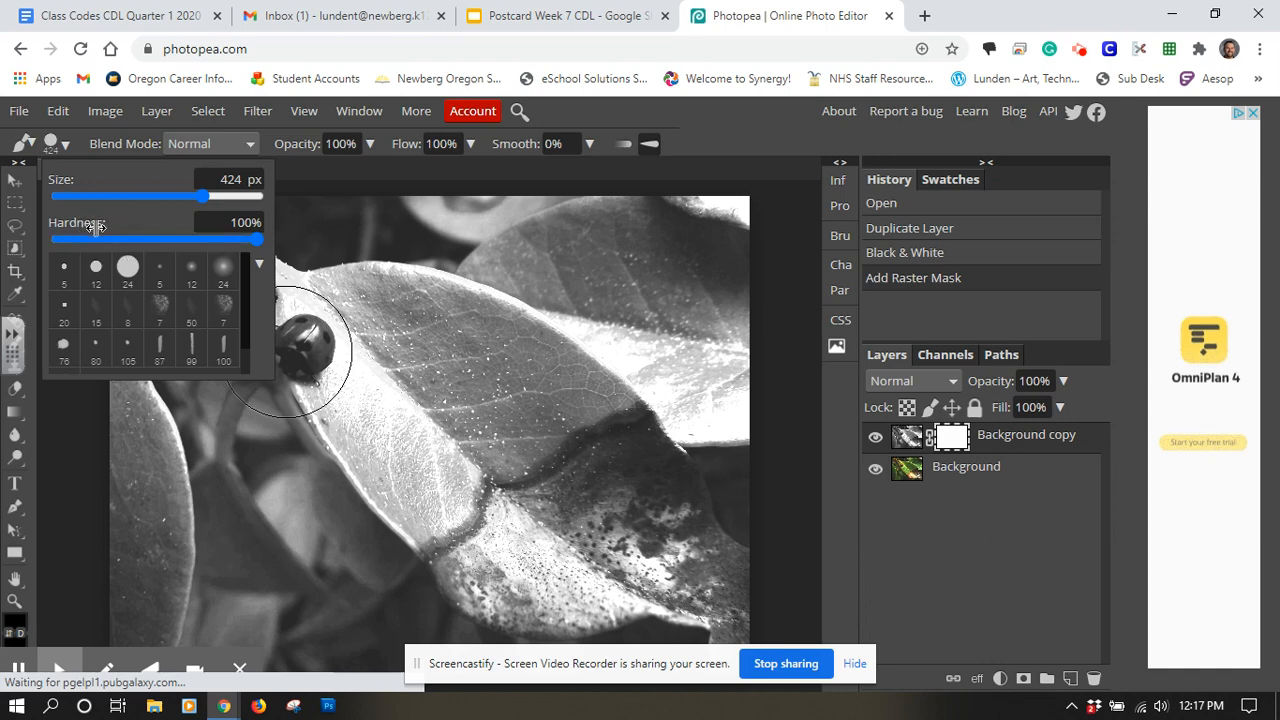
# Paint a single hard-edged test dab on the mask over the middle of the leaf, and undo it.
pyautogui.click(431, 382)
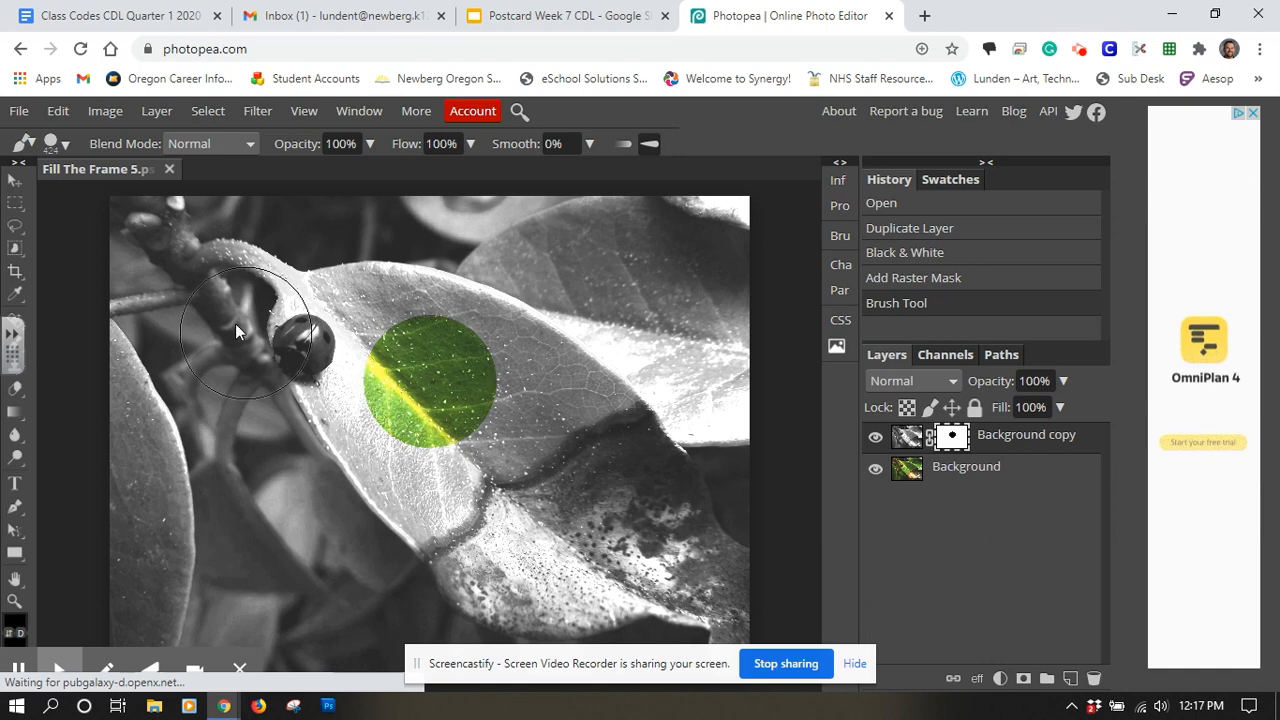
pyautogui.click(58, 111)
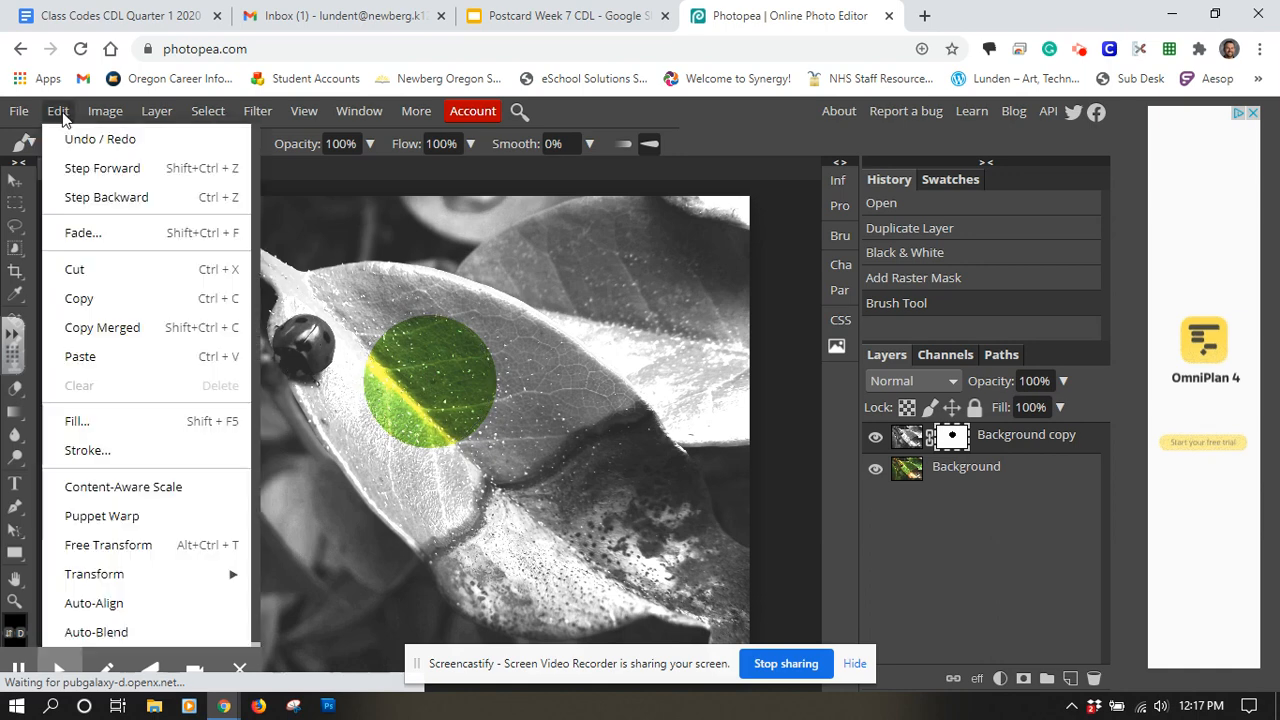
pyautogui.click(90, 200)
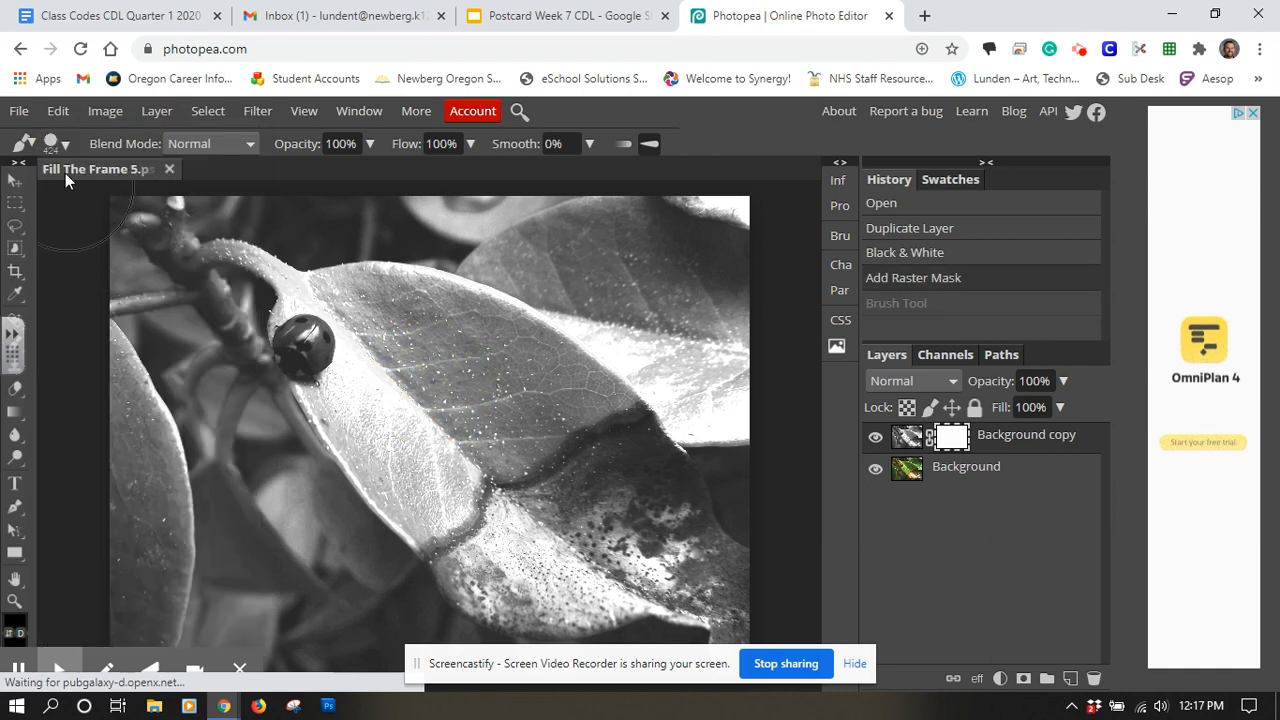
# Lower the brush hardness to 11% and paint one soft dab on the mask over the middle of the leaf.
pyautogui.click(66, 147)
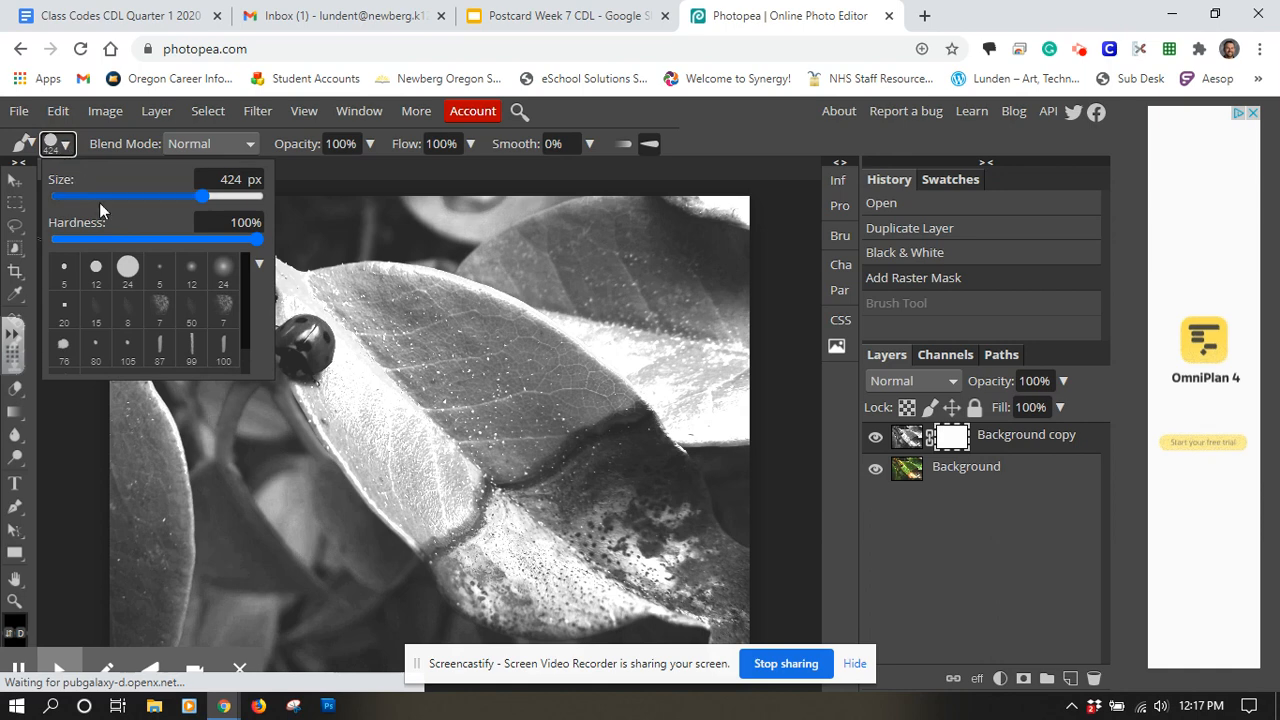
pyautogui.moveTo(255, 240); pyautogui.dragTo(191, 238)
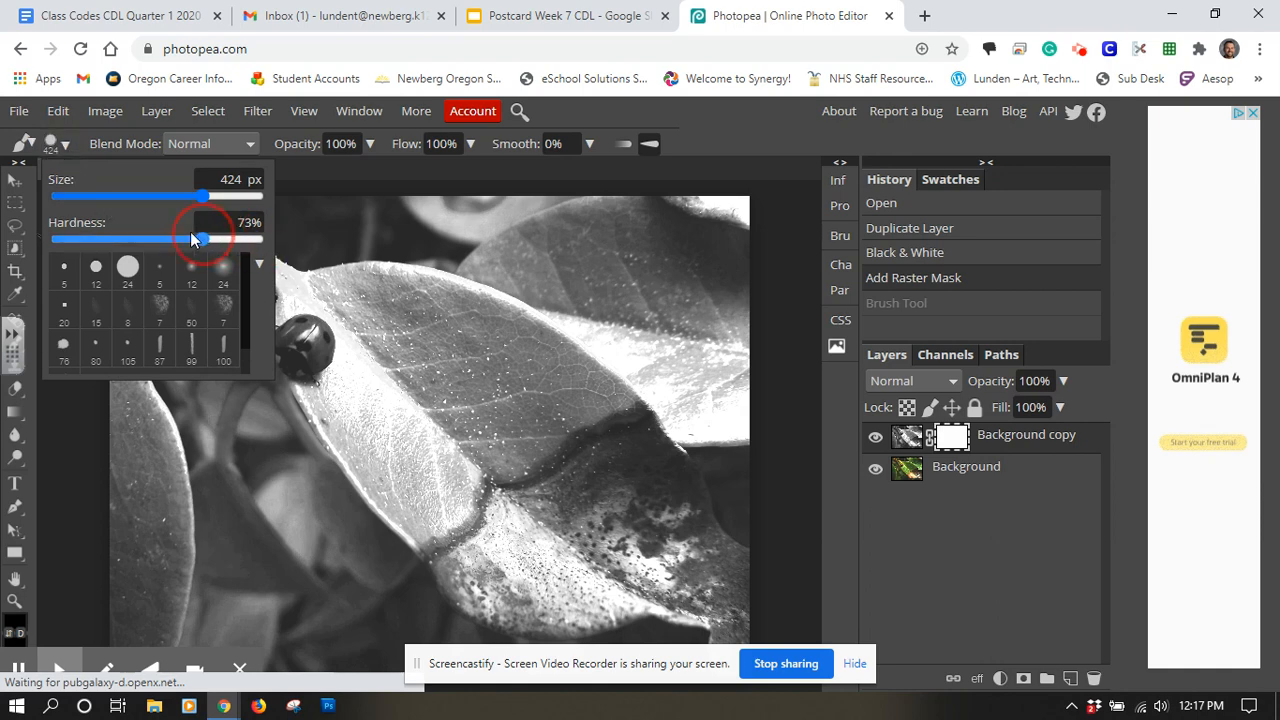
pyautogui.moveTo(87, 238); pyautogui.dragTo(79, 238)
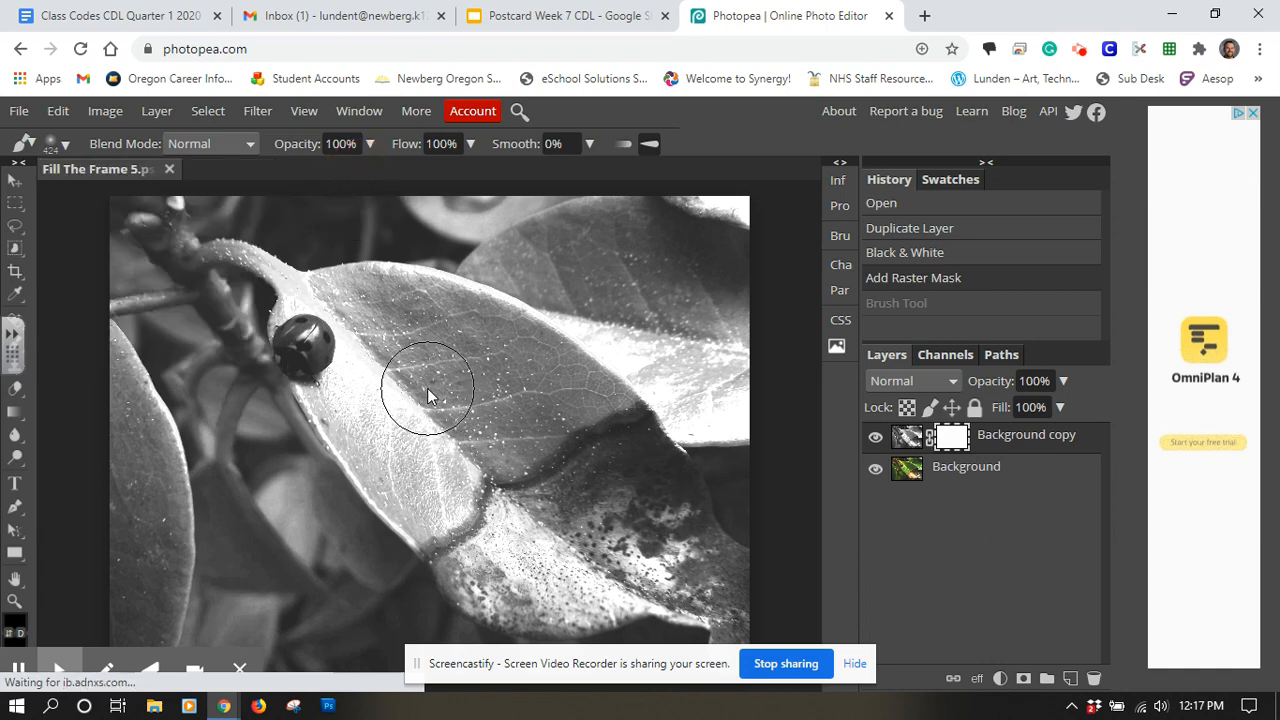
pyautogui.click(427, 388)
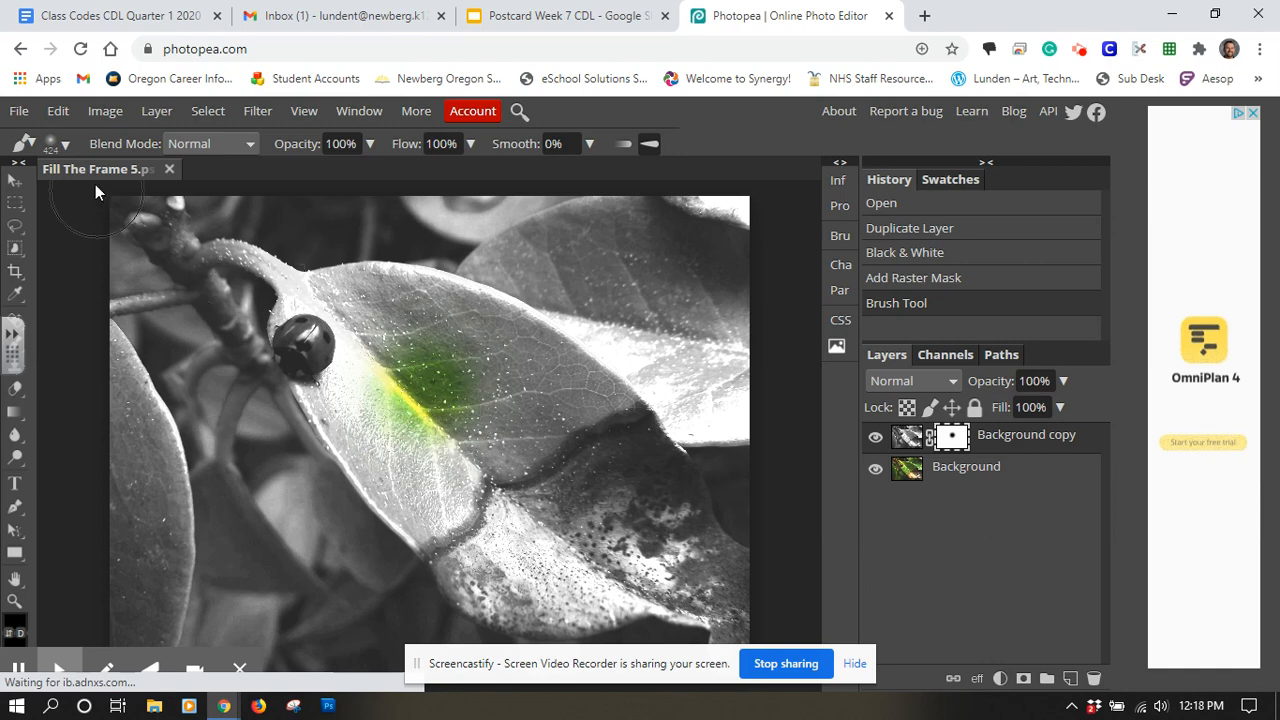
# Set the brush hardness to 30% and its size to 316 px.
pyautogui.click(66, 145)
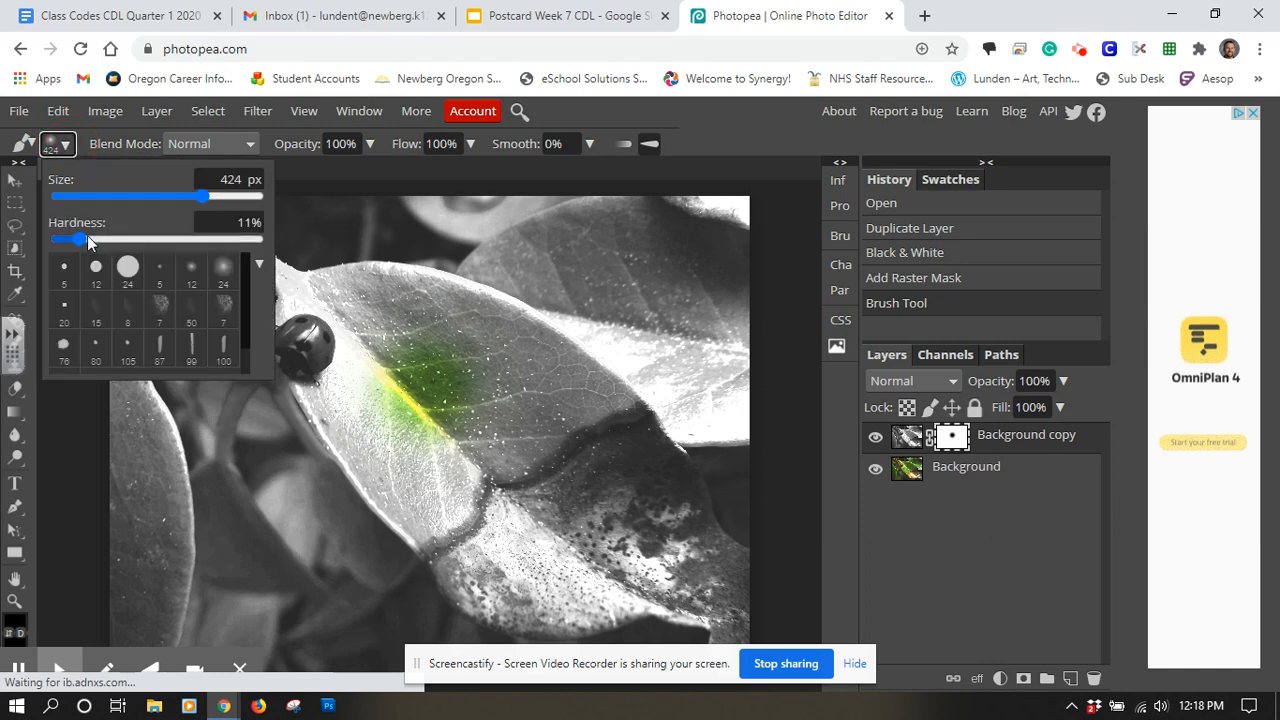
pyautogui.moveTo(85, 235); pyautogui.dragTo(118, 243)
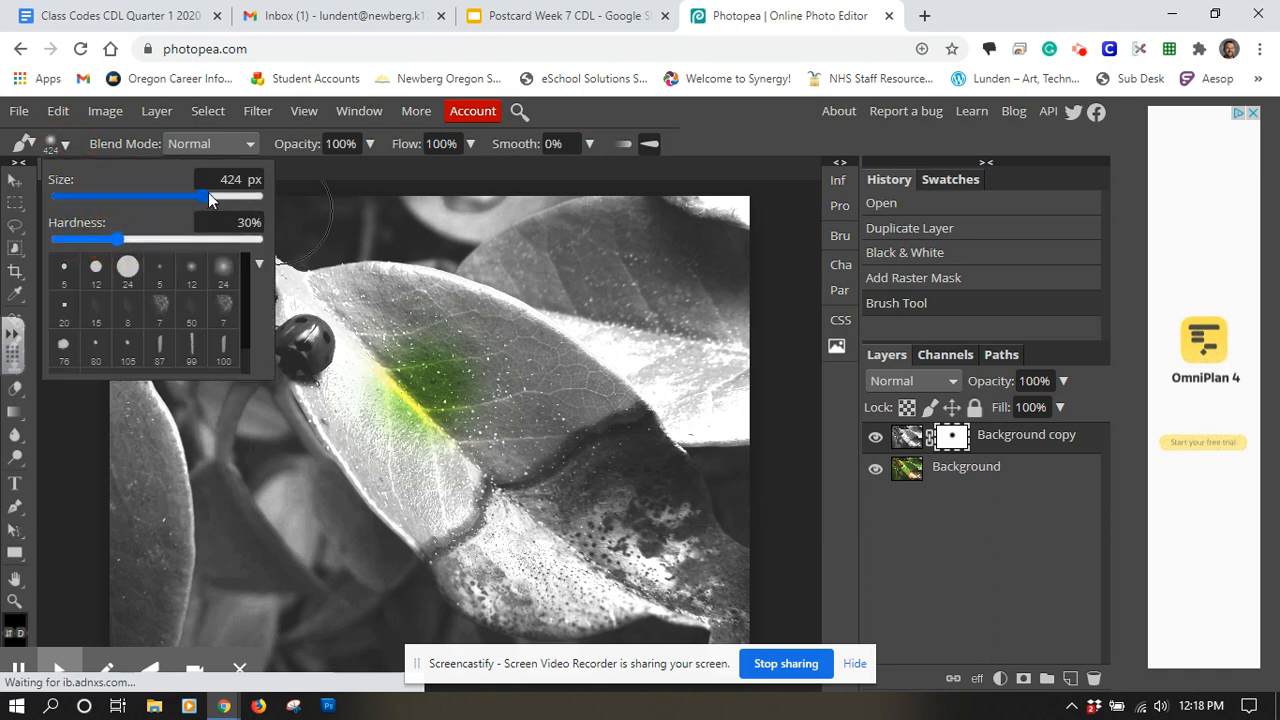
pyautogui.moveTo(208, 194); pyautogui.dragTo(187, 196)
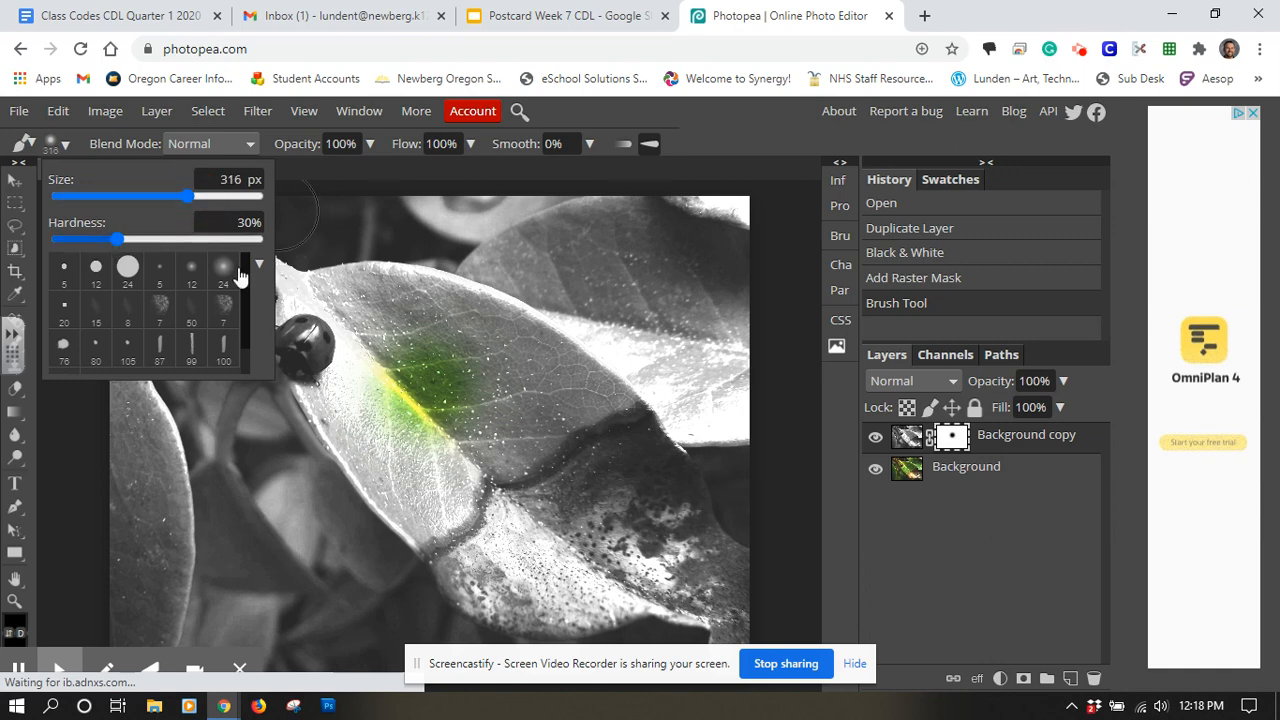
# Paint black on the layer mask over the ladybug and the central area of the leaf, down to its brown band.
pyautogui.click(446, 373)
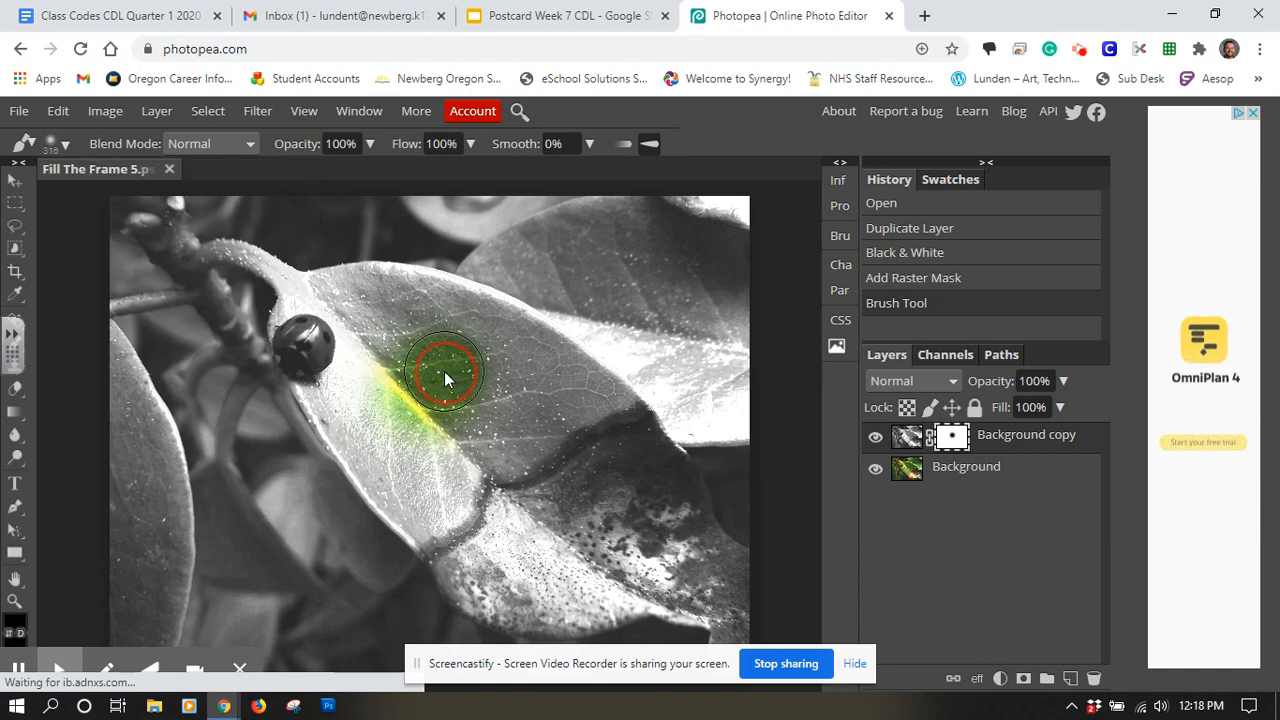
pyautogui.click(380, 373)
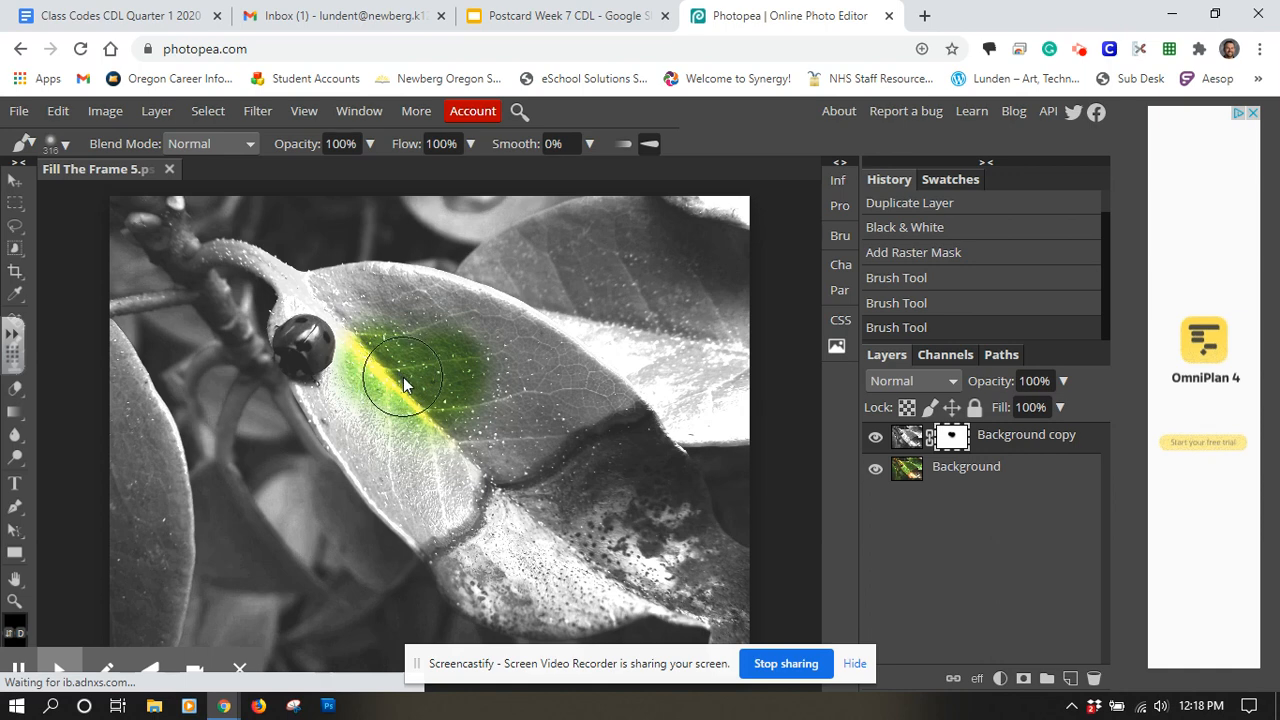
pyautogui.moveTo(403, 377)
pyautogui.mouseDown()
pyautogui.moveTo(322, 342)
pyautogui.moveTo(338, 375)
pyautogui.moveTo(437, 454)
pyautogui.moveTo(518, 482)
pyautogui.moveTo(543, 423)
pyautogui.moveTo(592, 385)
pyautogui.mouseUp()
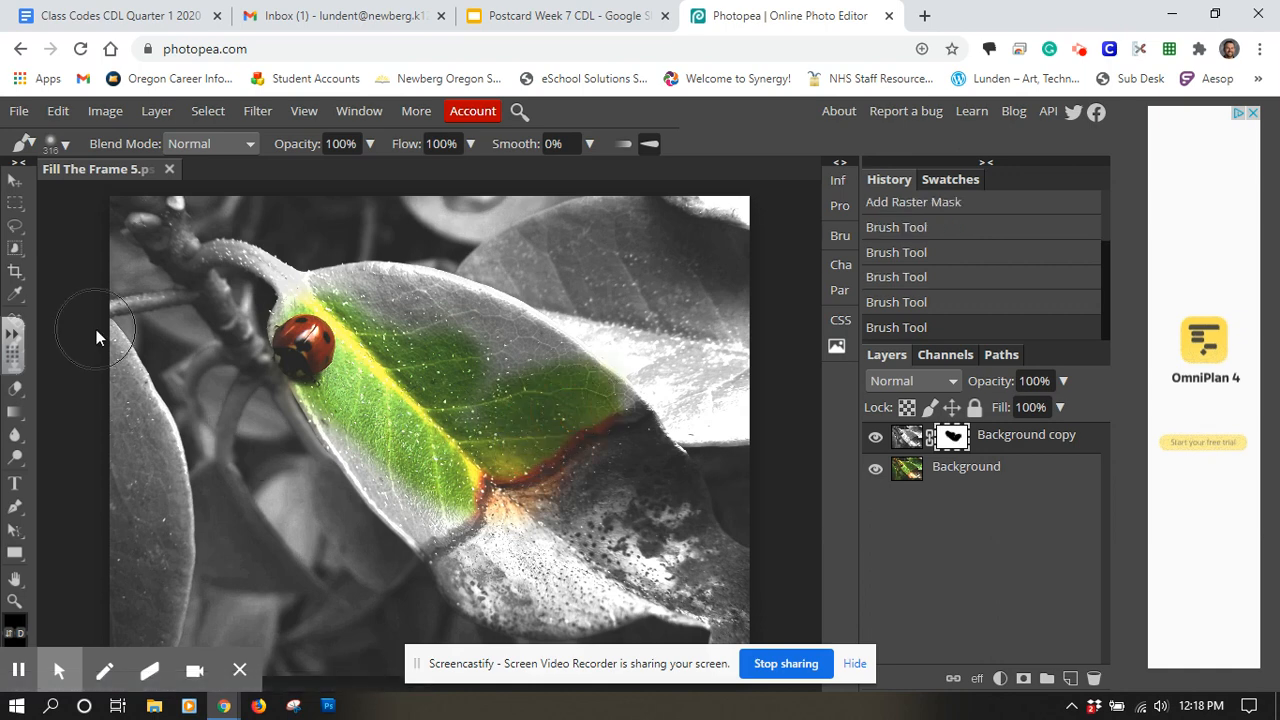
# Paint black on the mask over the upper half of the ladybug's leaf, letting the brush spill onto the leaf behind it.
pyautogui.click(15, 600)
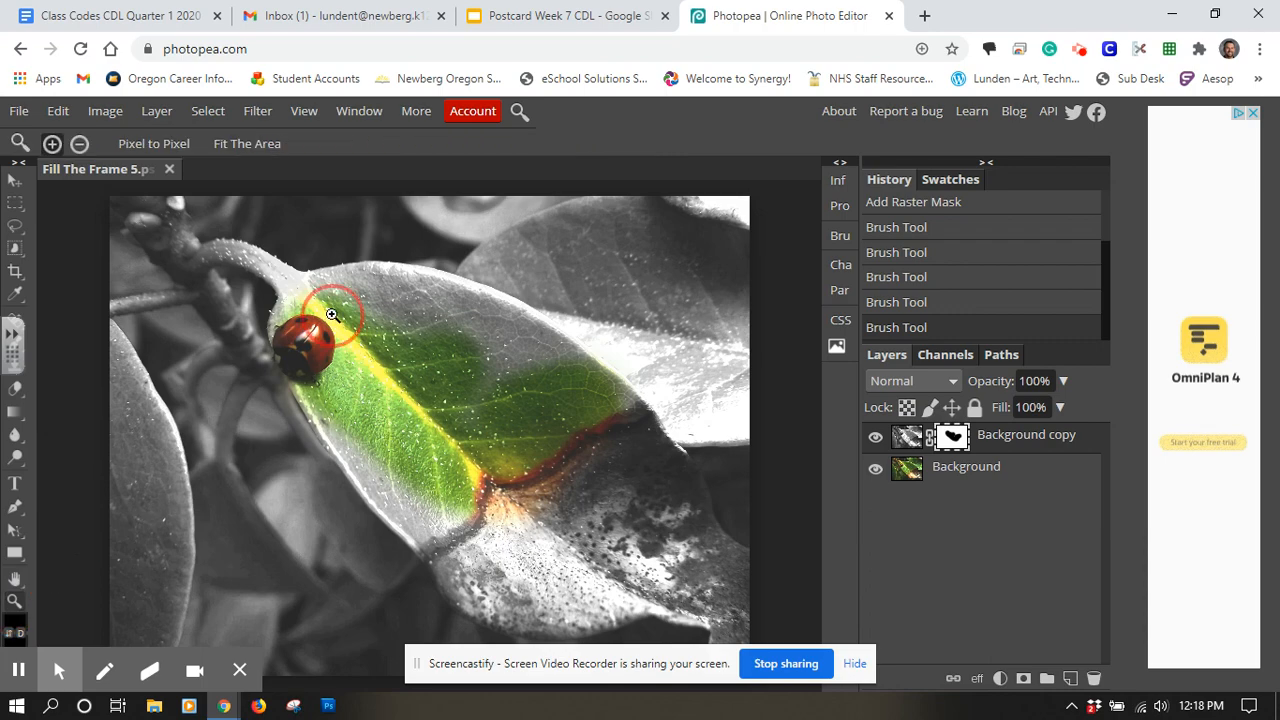
pyautogui.click(330, 315)
pyautogui.scroll(2, 393, 377)
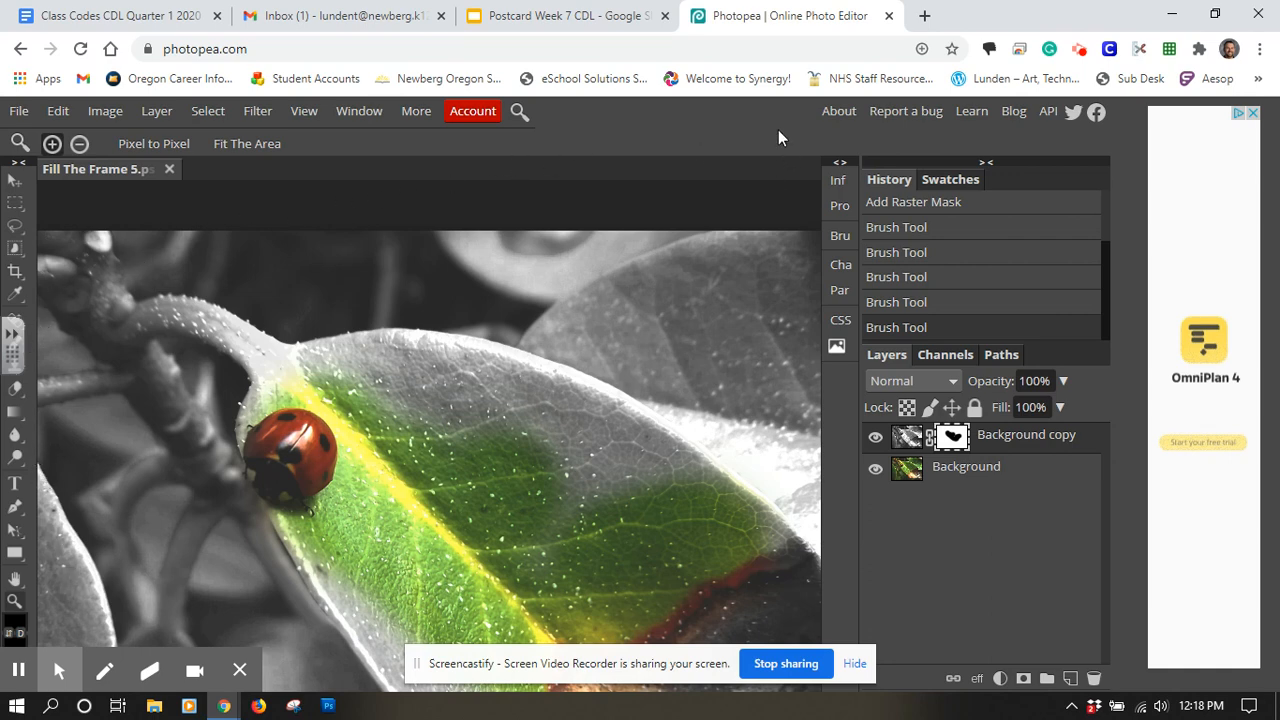
pyautogui.moveTo(778, 25); pyautogui.dragTo(817, 22)
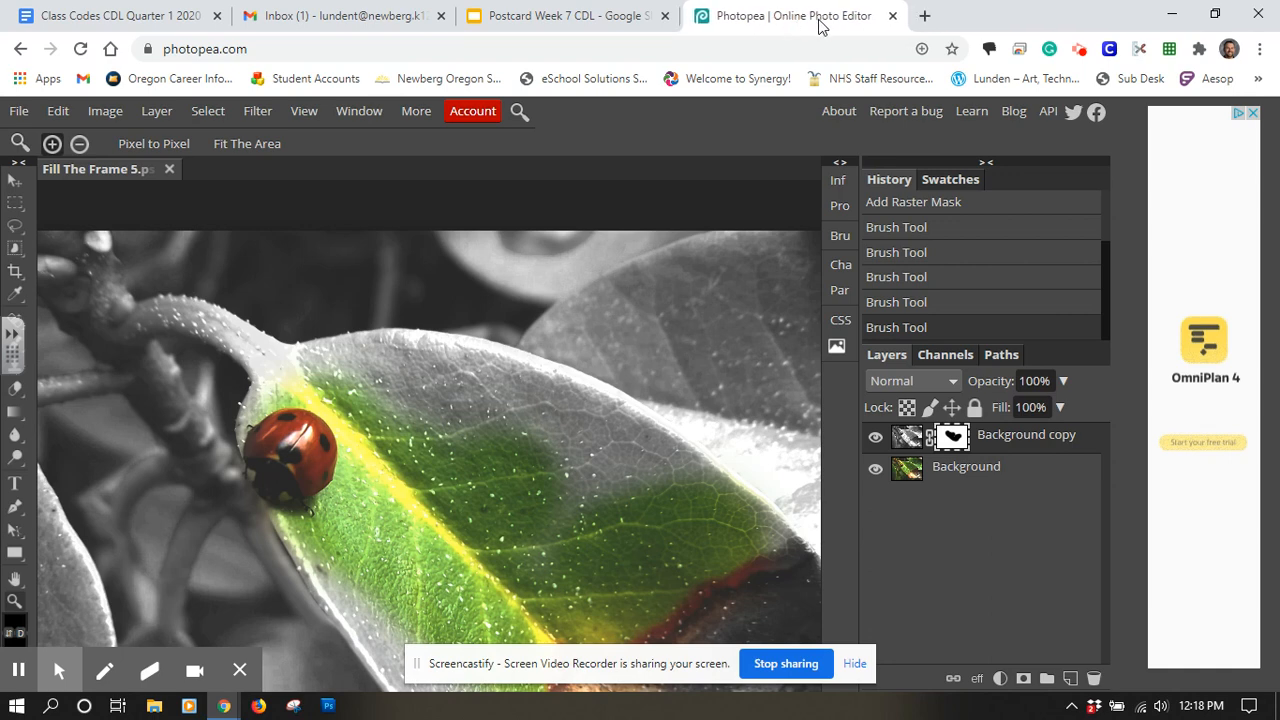
pyautogui.moveTo(985, 17); pyautogui.dragTo(1005, 25)
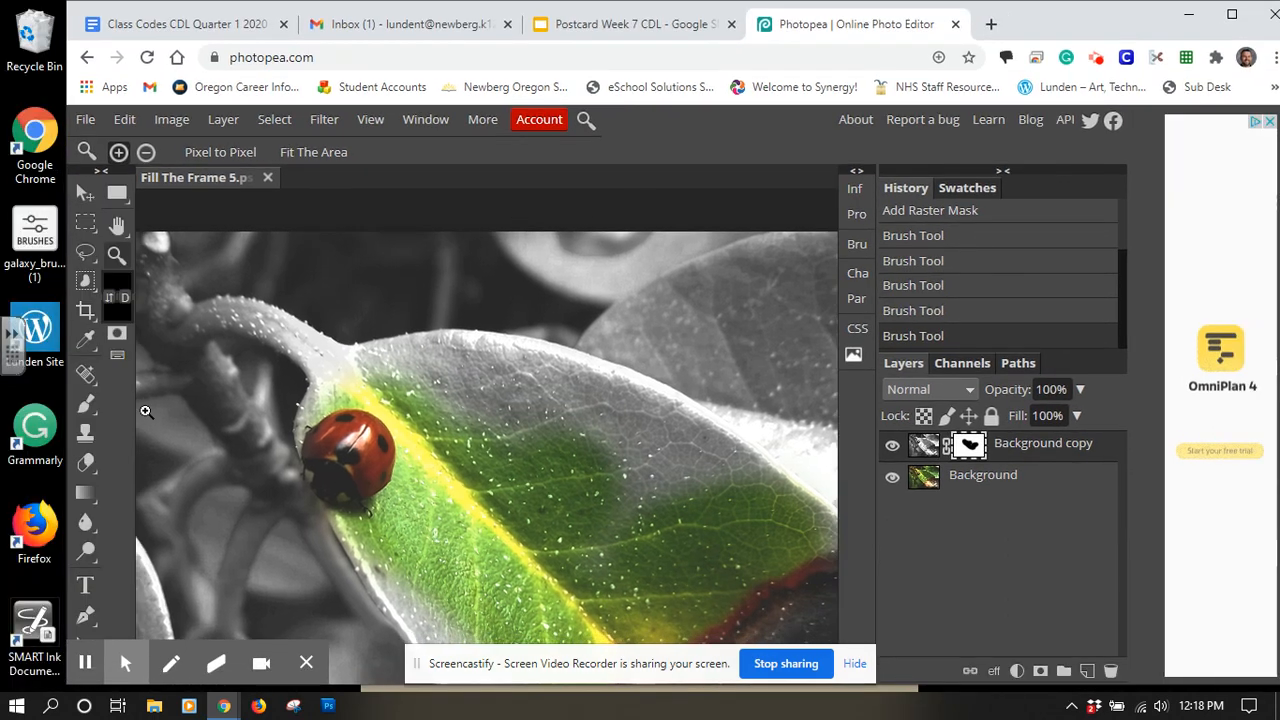
pyautogui.click(87, 405)
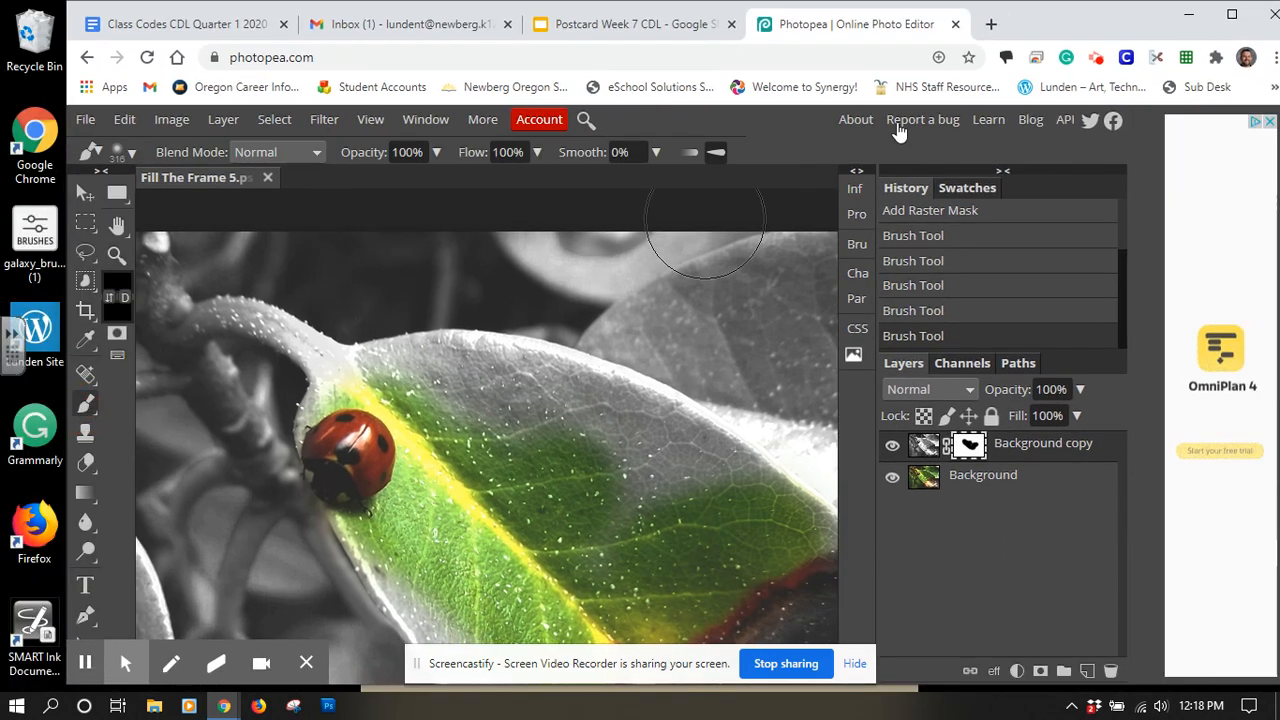
pyautogui.moveTo(1077, 32); pyautogui.dragTo(1046, 0)
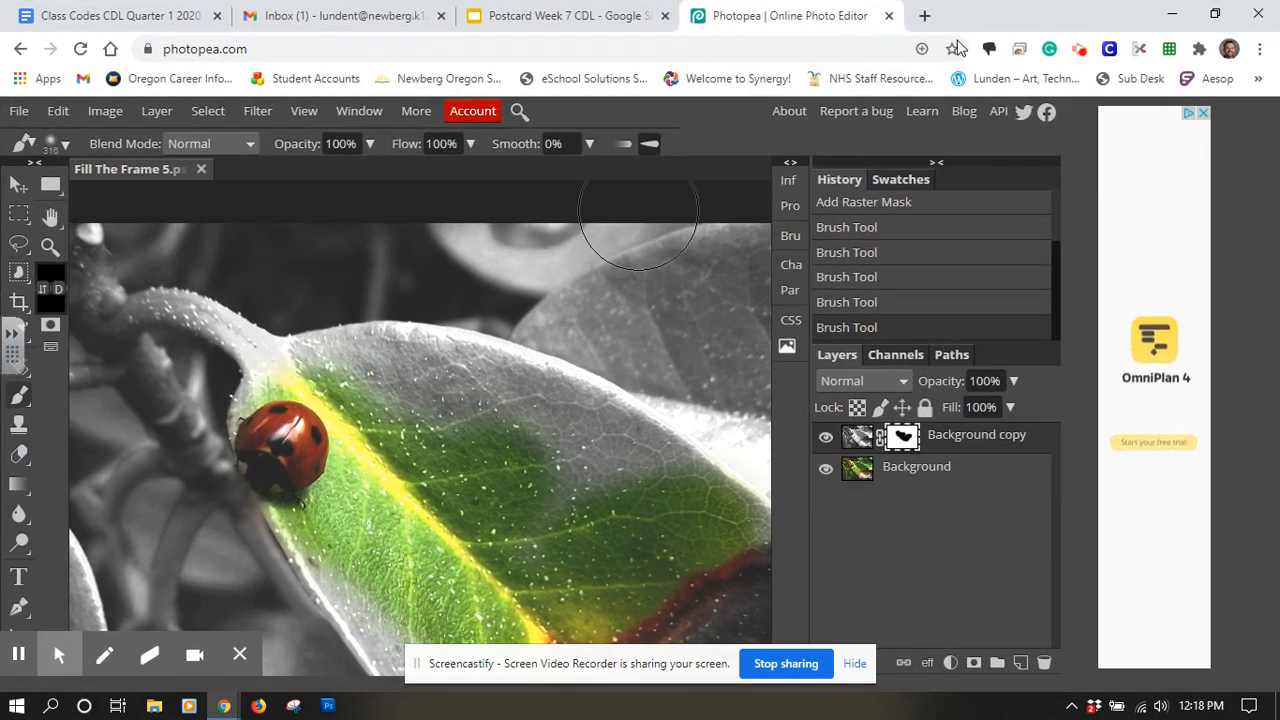
pyautogui.moveTo(417, 418)
pyautogui.mouseDown()
pyautogui.moveTo(481, 430)
pyautogui.moveTo(517, 421)
pyautogui.moveTo(628, 326)
pyautogui.moveTo(658, 318)
pyautogui.moveTo(671, 357)
pyautogui.moveTo(593, 406)
pyautogui.mouseUp()
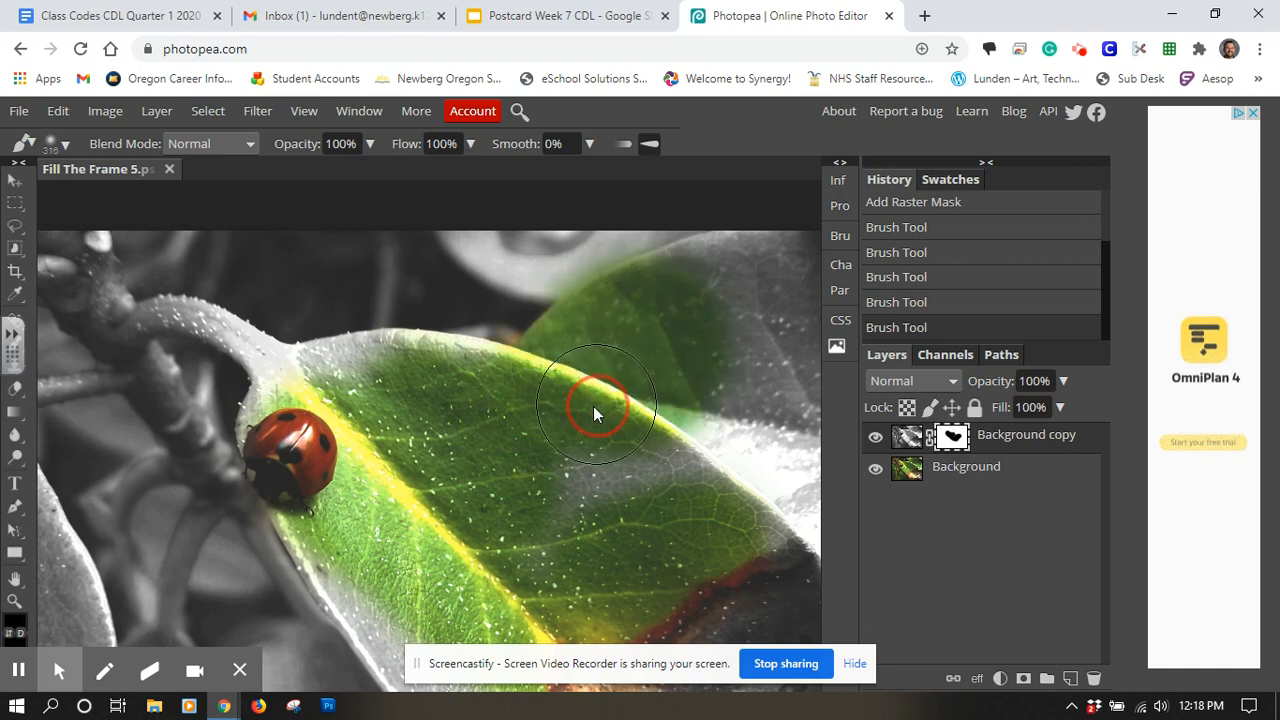
pyautogui.click(58, 113)
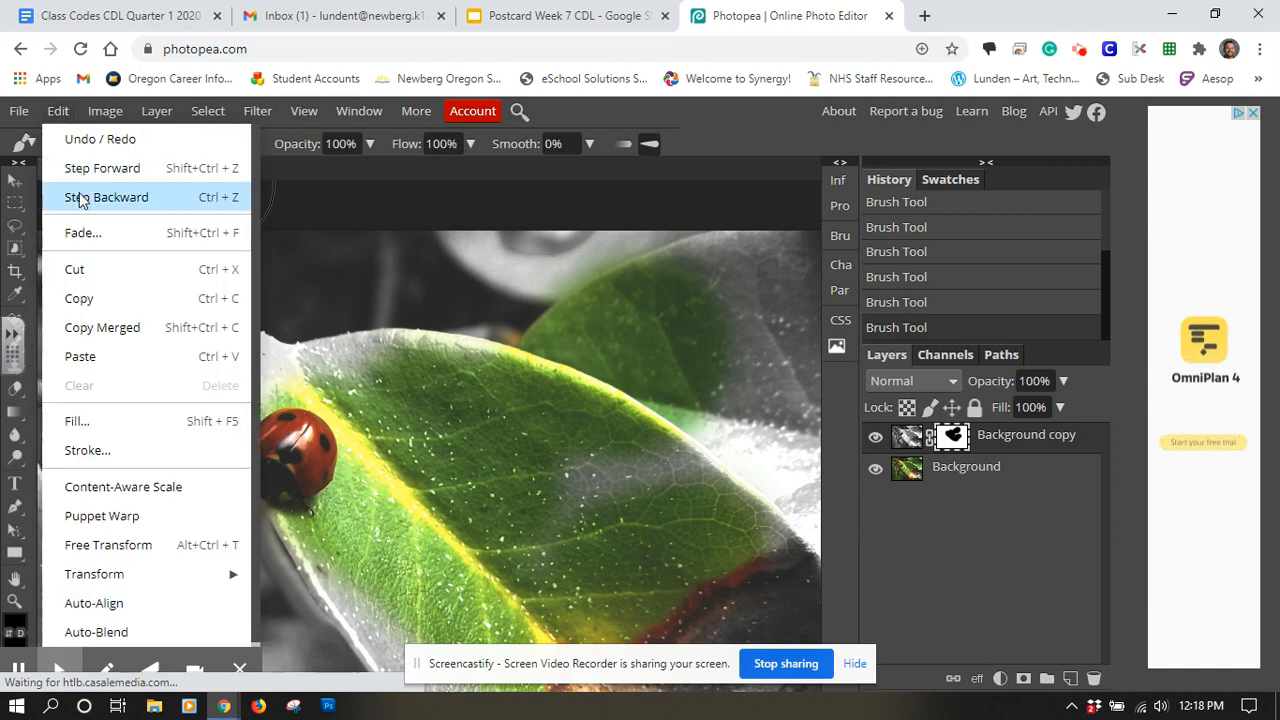
pyautogui.click(499, 439)
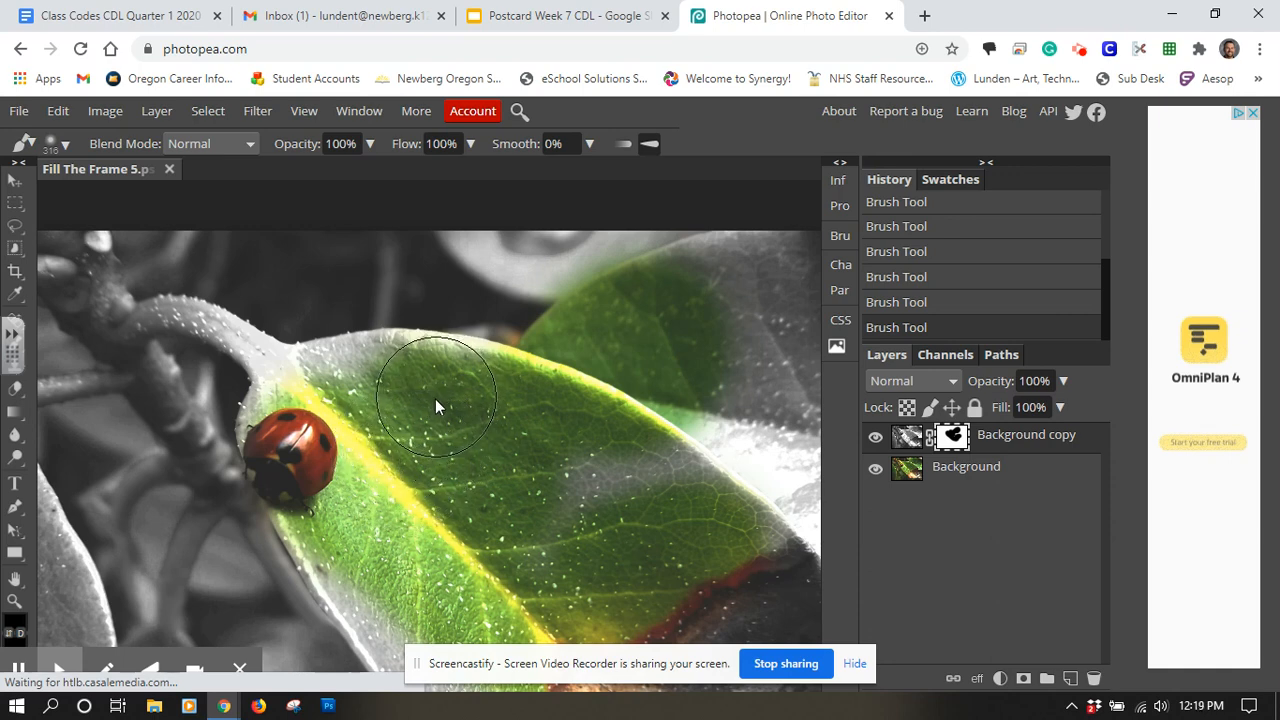
# Set the brush's foreground color to white (ffffff).
pyautogui.moveTo(1003, 27); pyautogui.dragTo(1048, 32)
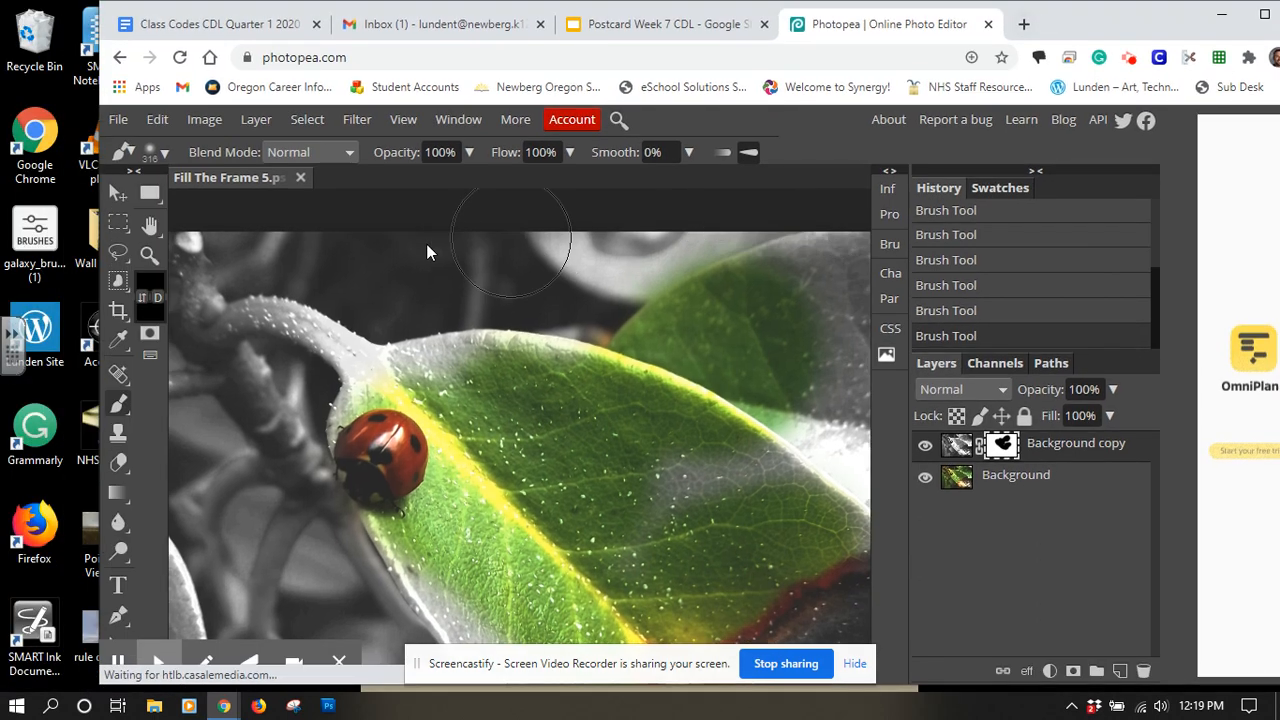
pyautogui.click(150, 290)
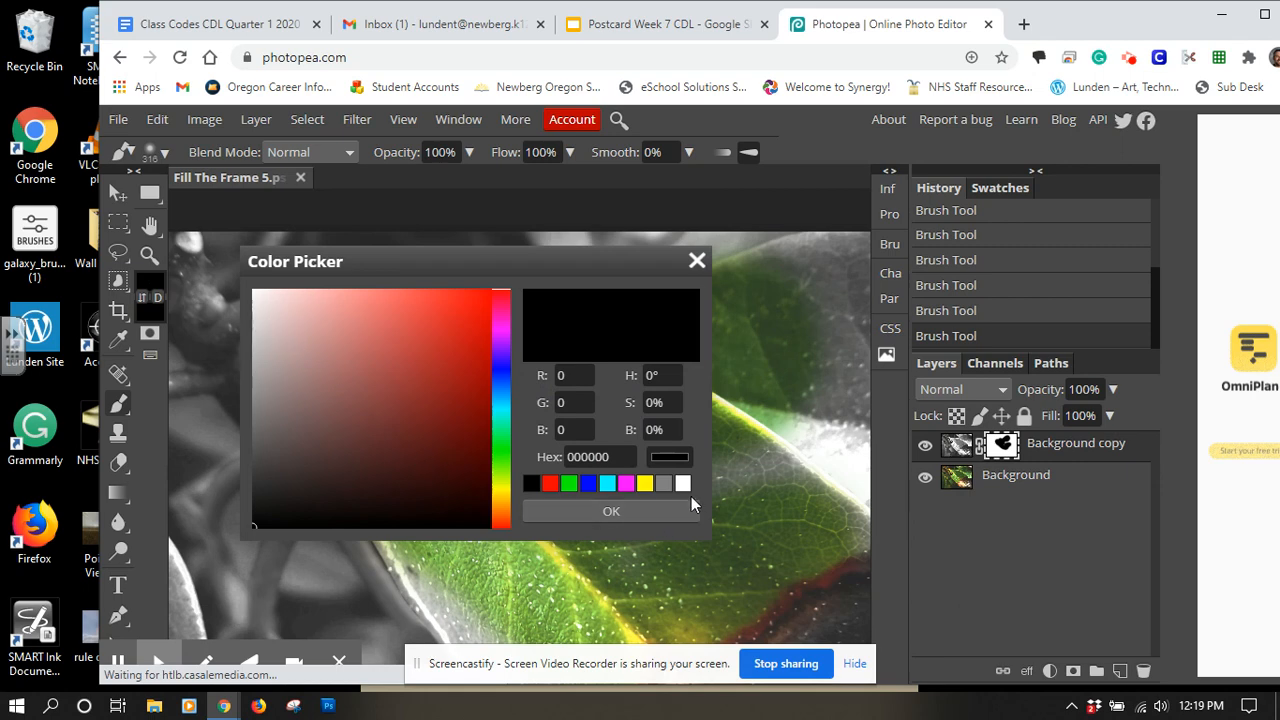
pyautogui.click(682, 484)
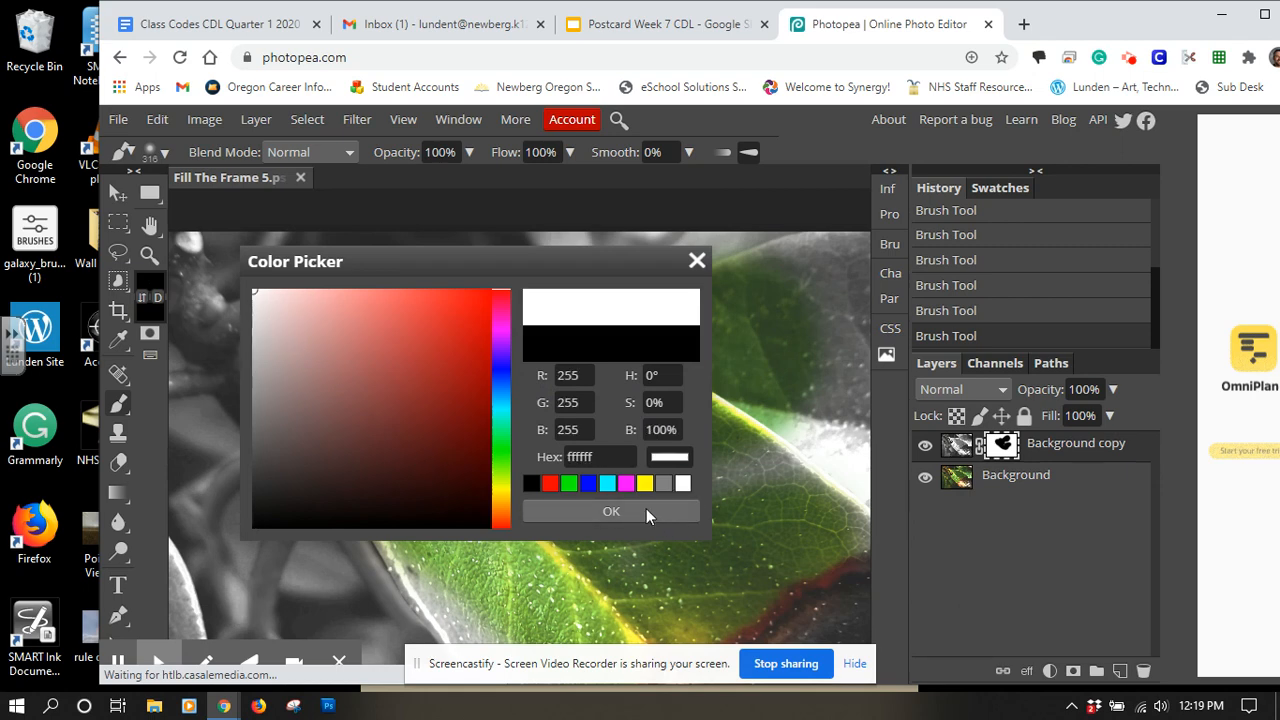
pyautogui.click(646, 509)
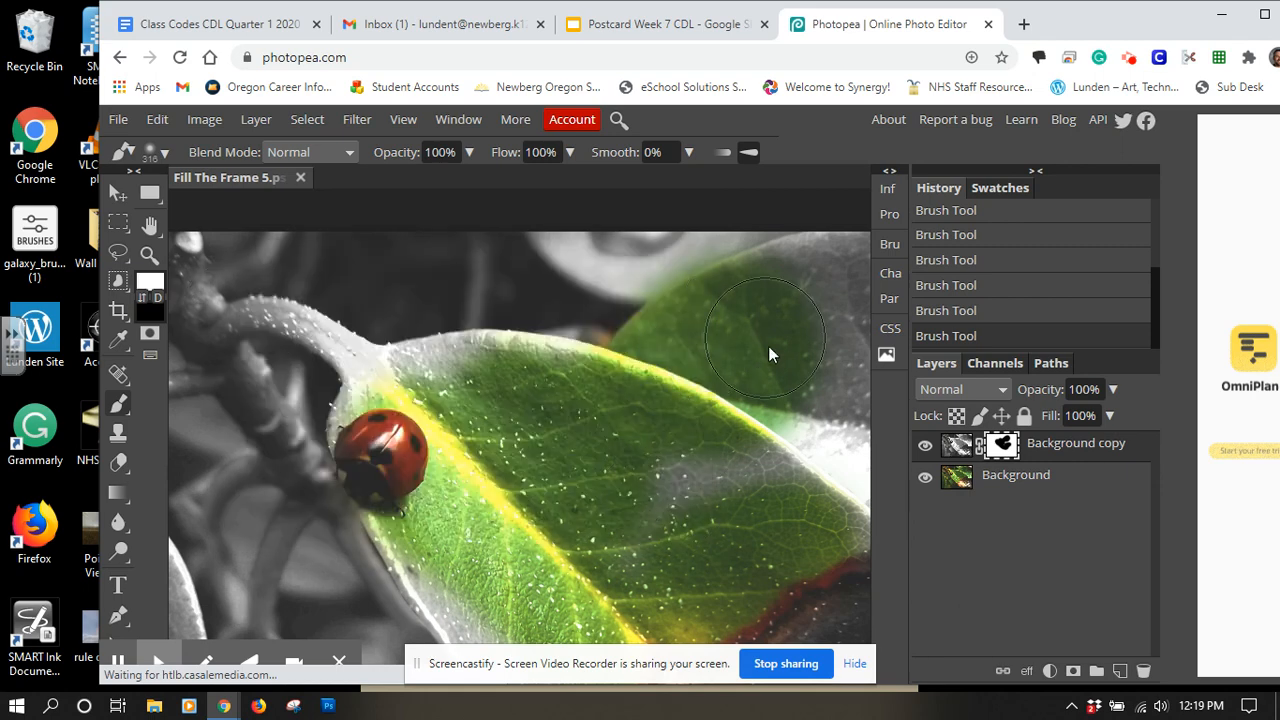
# Paint white on the mask over the colored spill on the background leaf, up to the main leaf's upper edge.
pyautogui.click(794, 373)
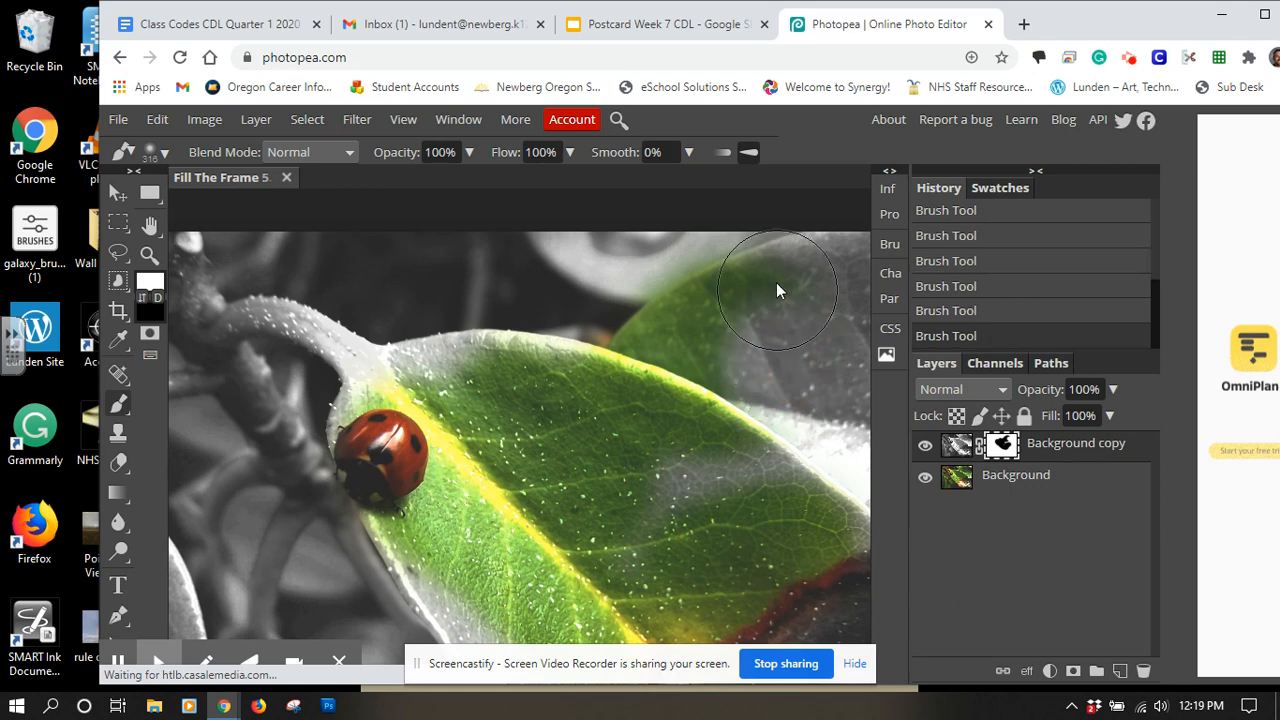
pyautogui.moveTo(783, 286); pyautogui.dragTo(651, 283)
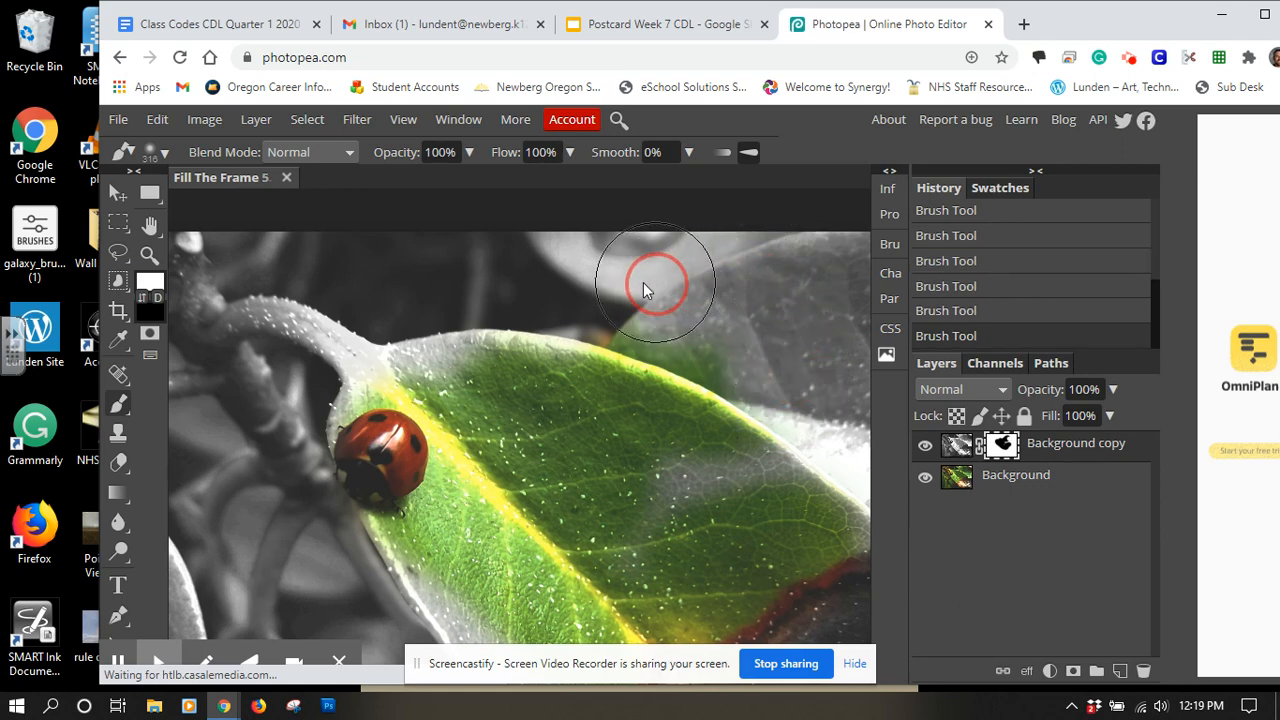
pyautogui.click(631, 291)
pyautogui.click(683, 309)
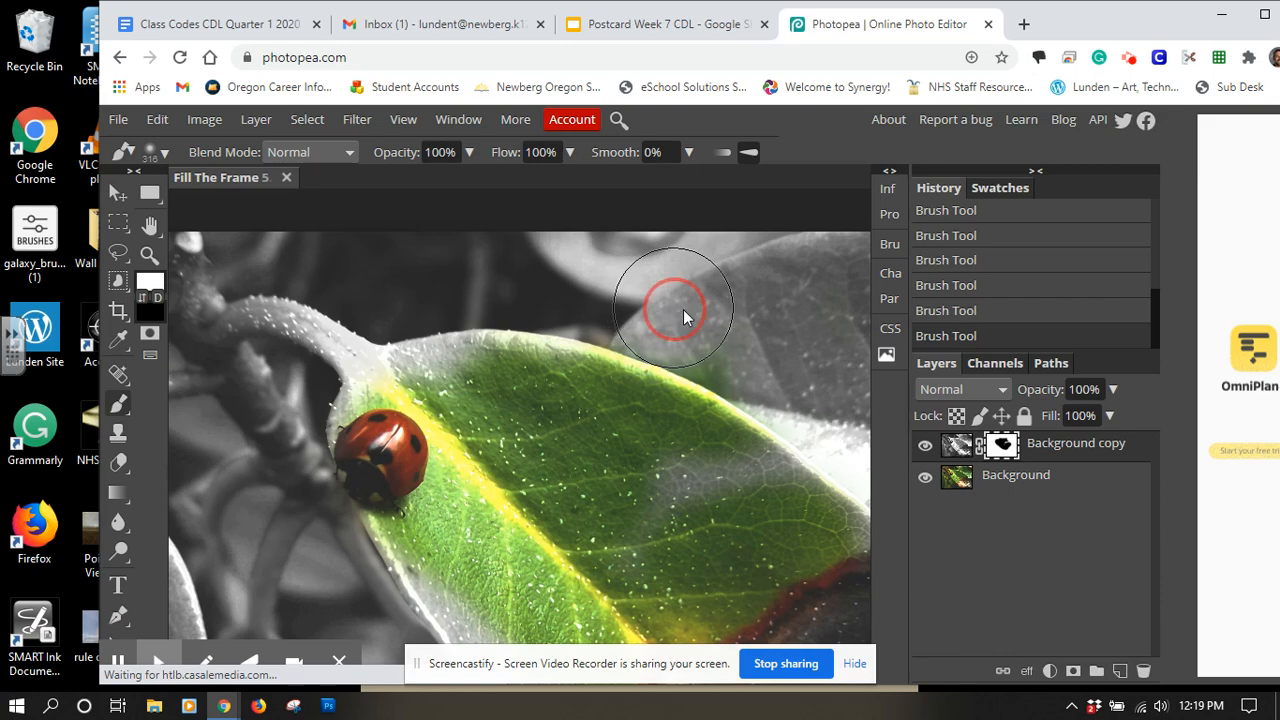
pyautogui.click(741, 339)
pyautogui.click(757, 345)
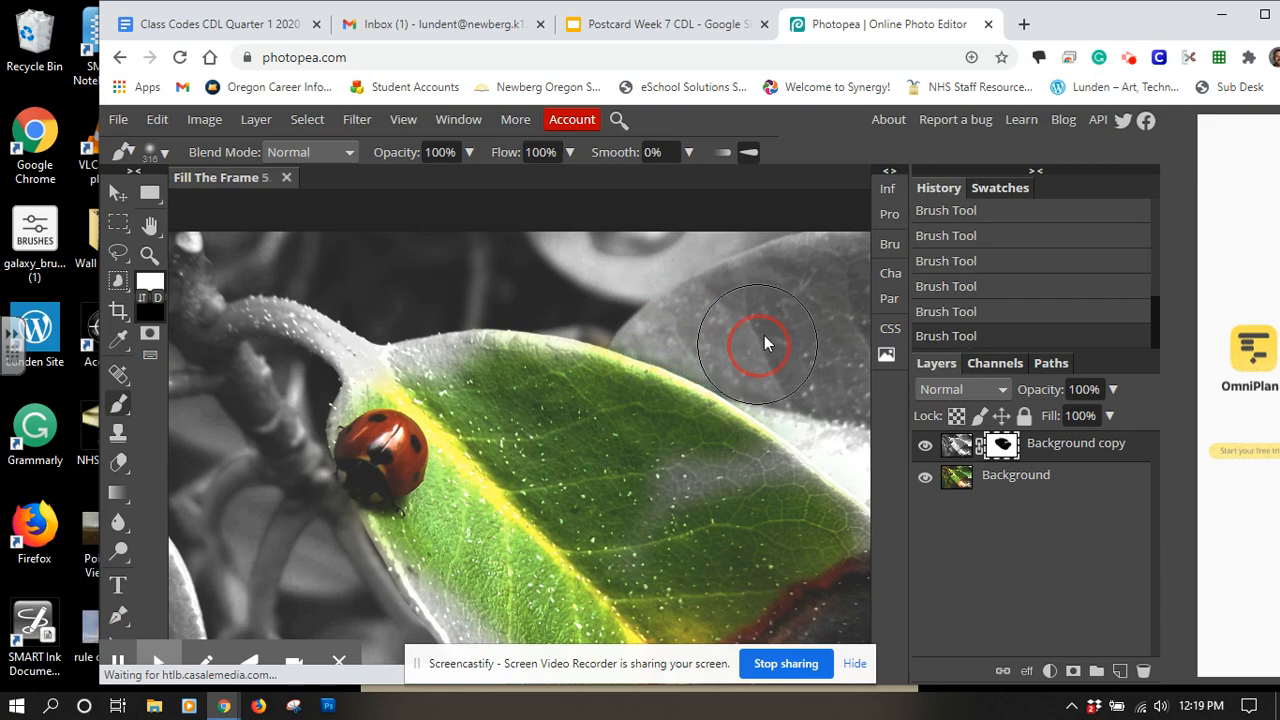
pyautogui.doubleClick(1106, 30)
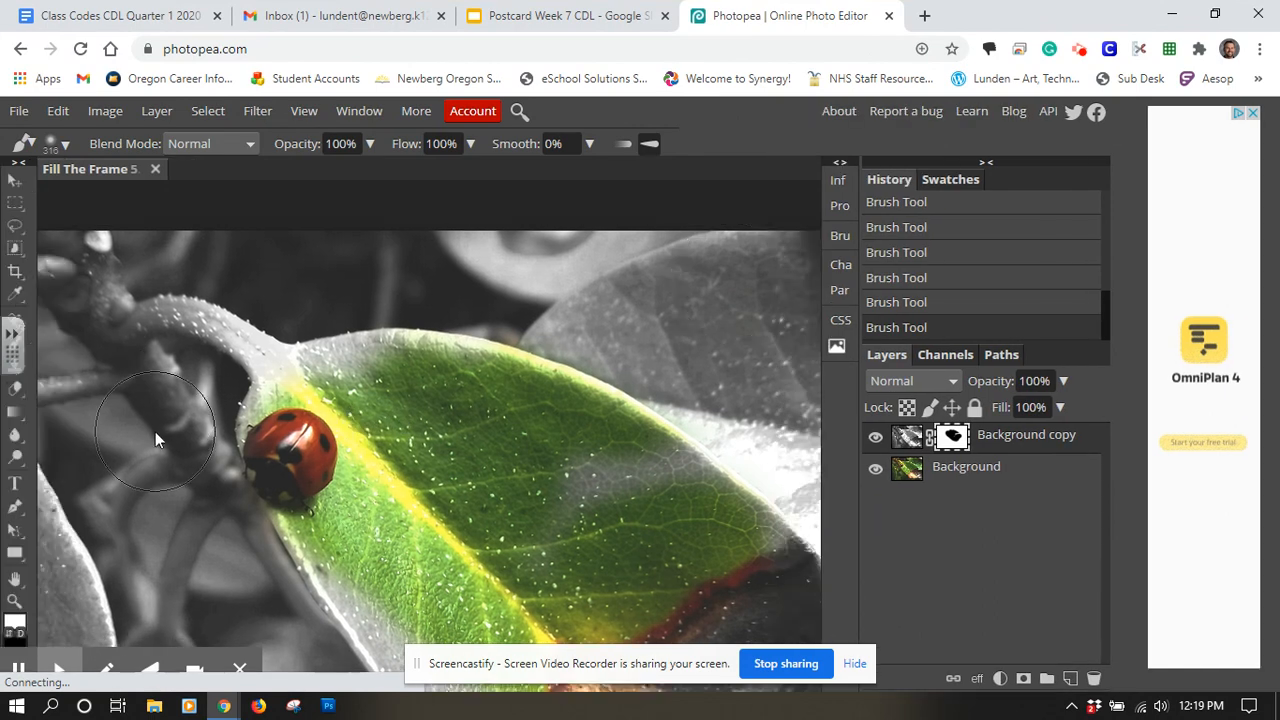
# Set the foreground color back to black (000000) and paint the mask over the leaf's base above the ladybug.
pyautogui.moveTo(59, 667)
pyautogui.click(15, 624)
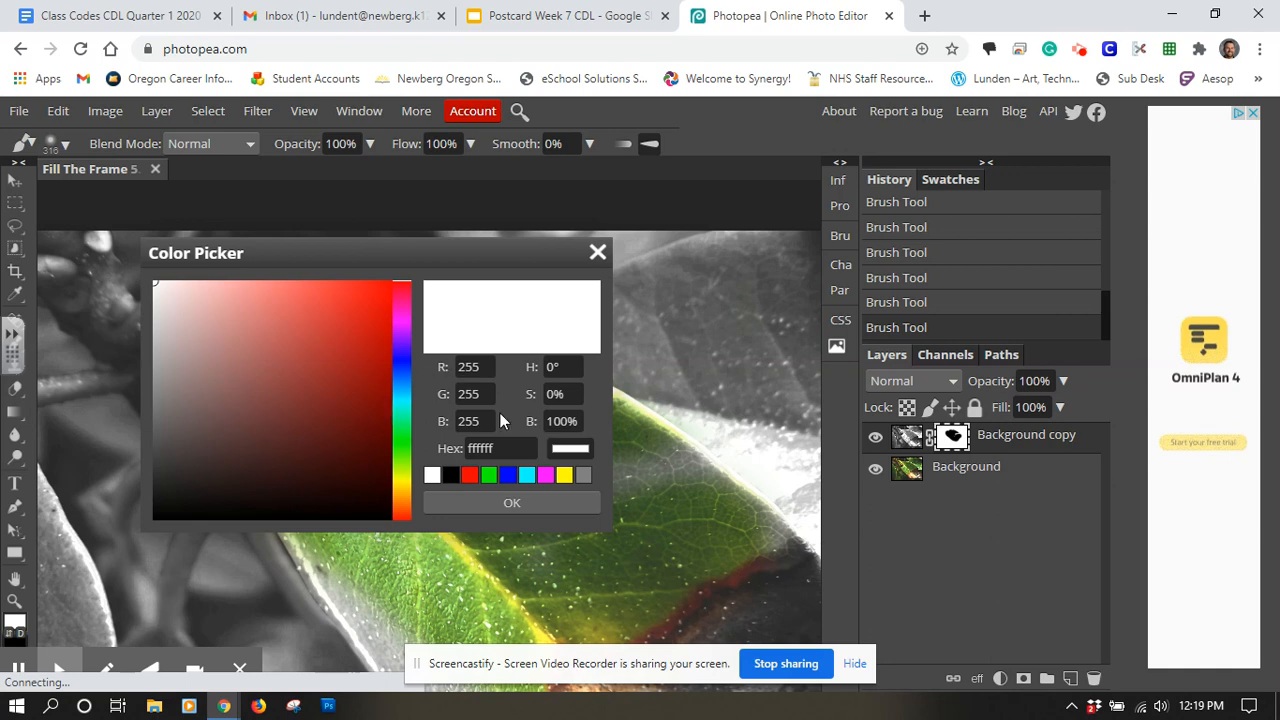
pyautogui.click(451, 482)
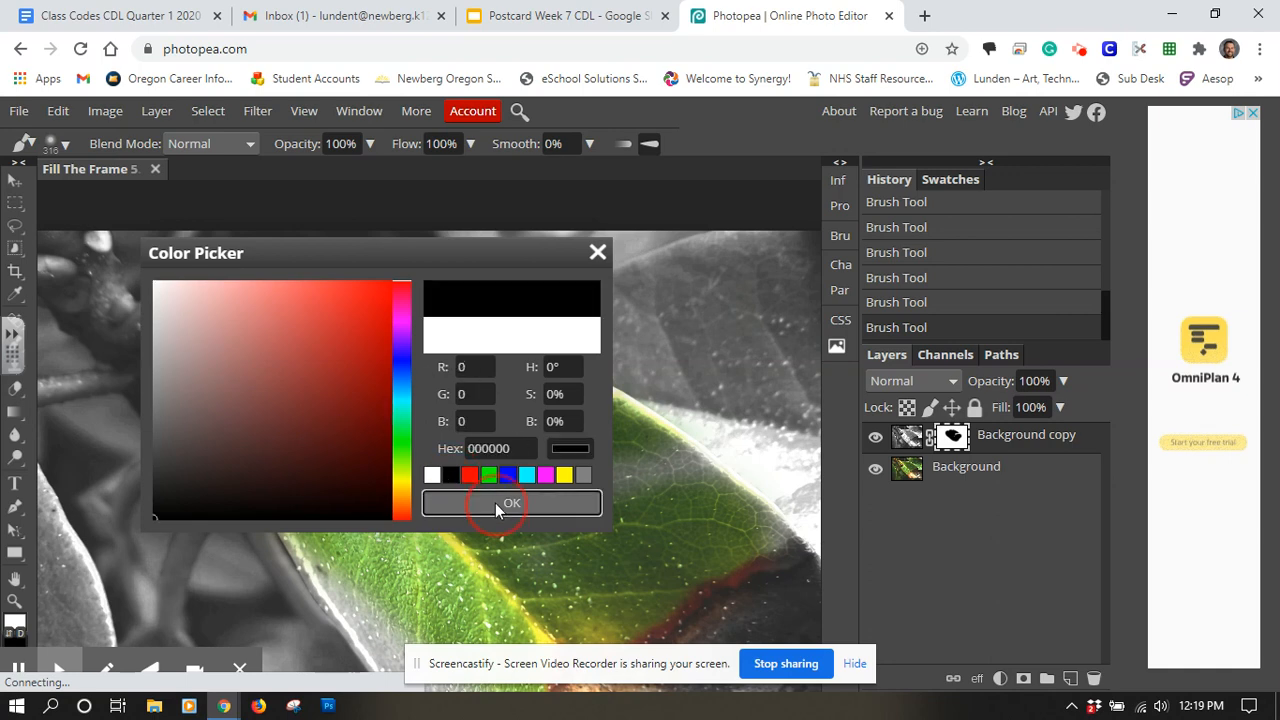
pyautogui.click(495, 503)
pyautogui.click(320, 412)
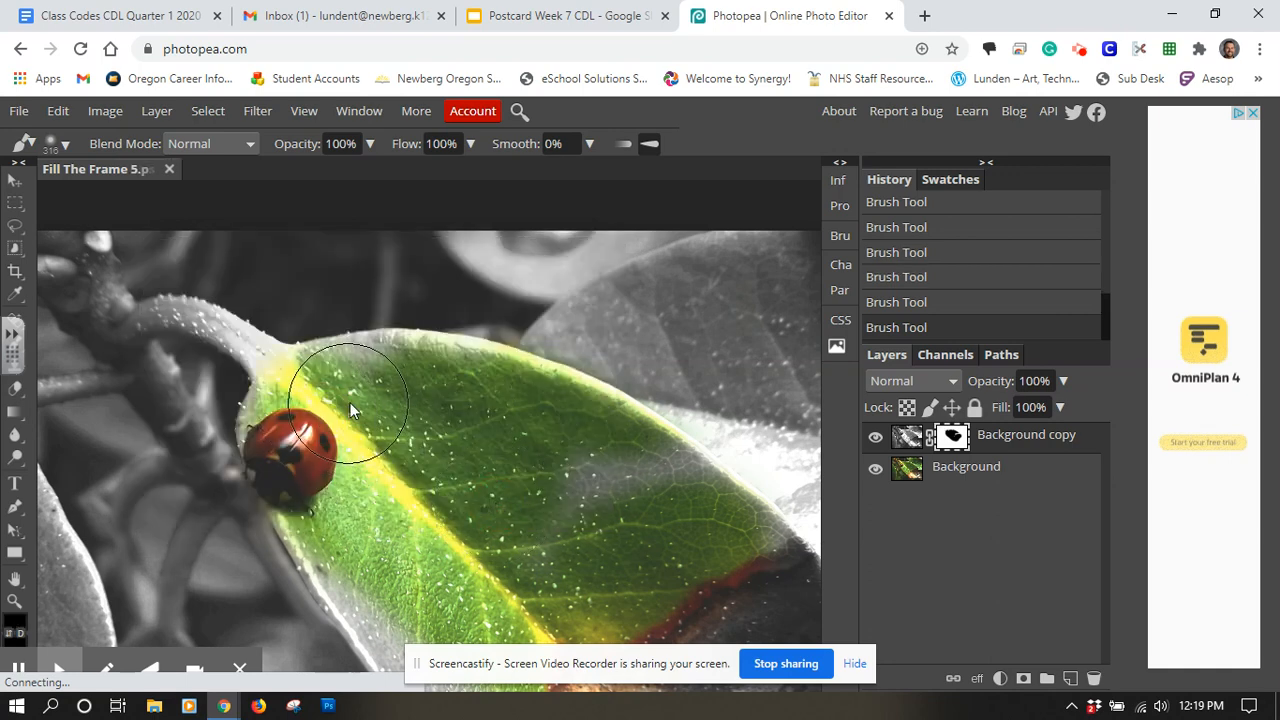
pyautogui.click(351, 400)
# Reduce the brush to 125 px and paint black on the mask along the leaf's curved stem up to the branch.
pyautogui.press('[')
pyautogui.press('[')
pyautogui.press('[')
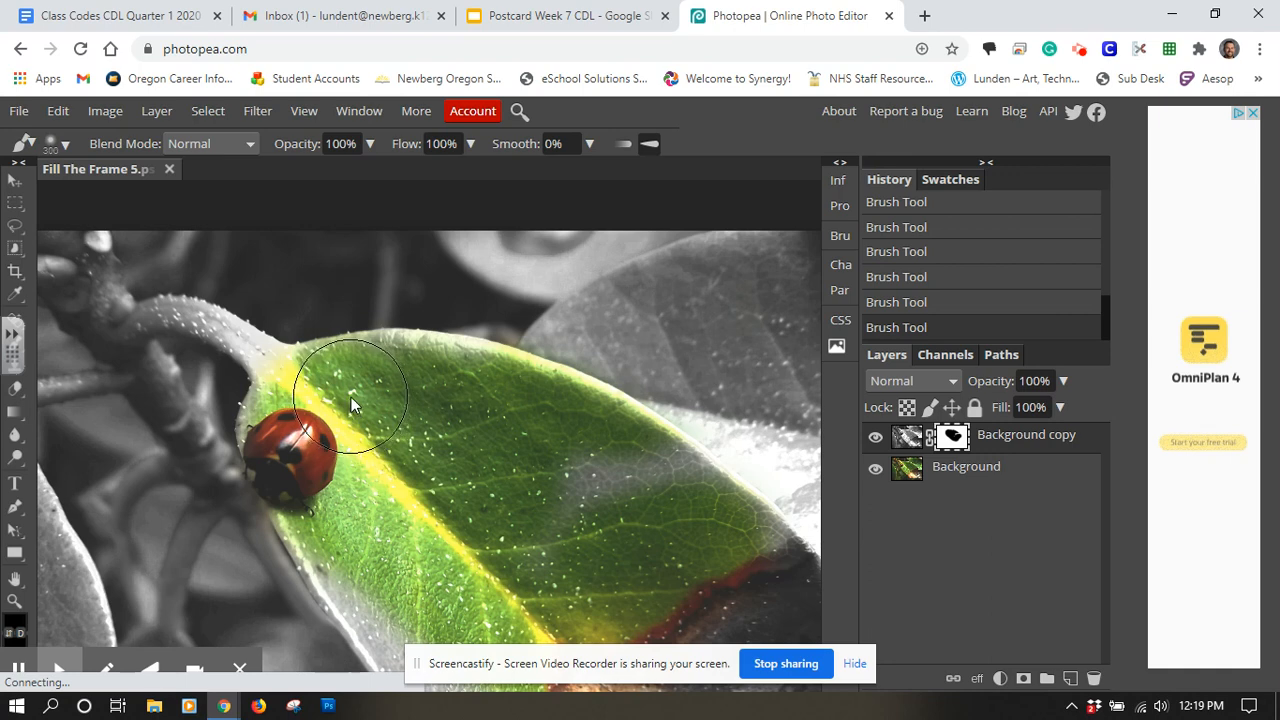
pyautogui.press('[')
pyautogui.press('[')
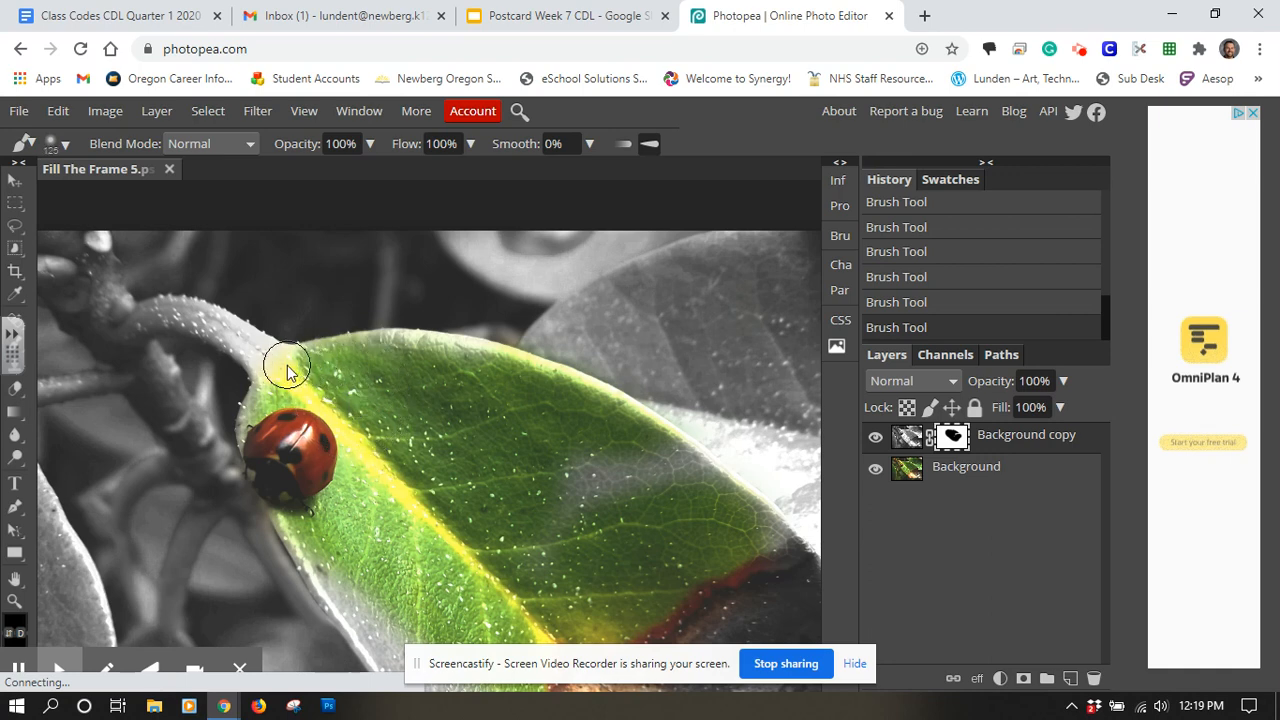
pyautogui.click(276, 366)
pyautogui.moveTo(276, 366)
pyautogui.mouseDown()
pyautogui.moveTo(200, 318)
pyautogui.moveTo(153, 315)
pyautogui.moveTo(182, 319)
pyautogui.mouseUp()
# Reduce the brush to 80 px and paint black on the mask along the upper edge of the leaf.
pyautogui.press('[')
pyautogui.press('[')
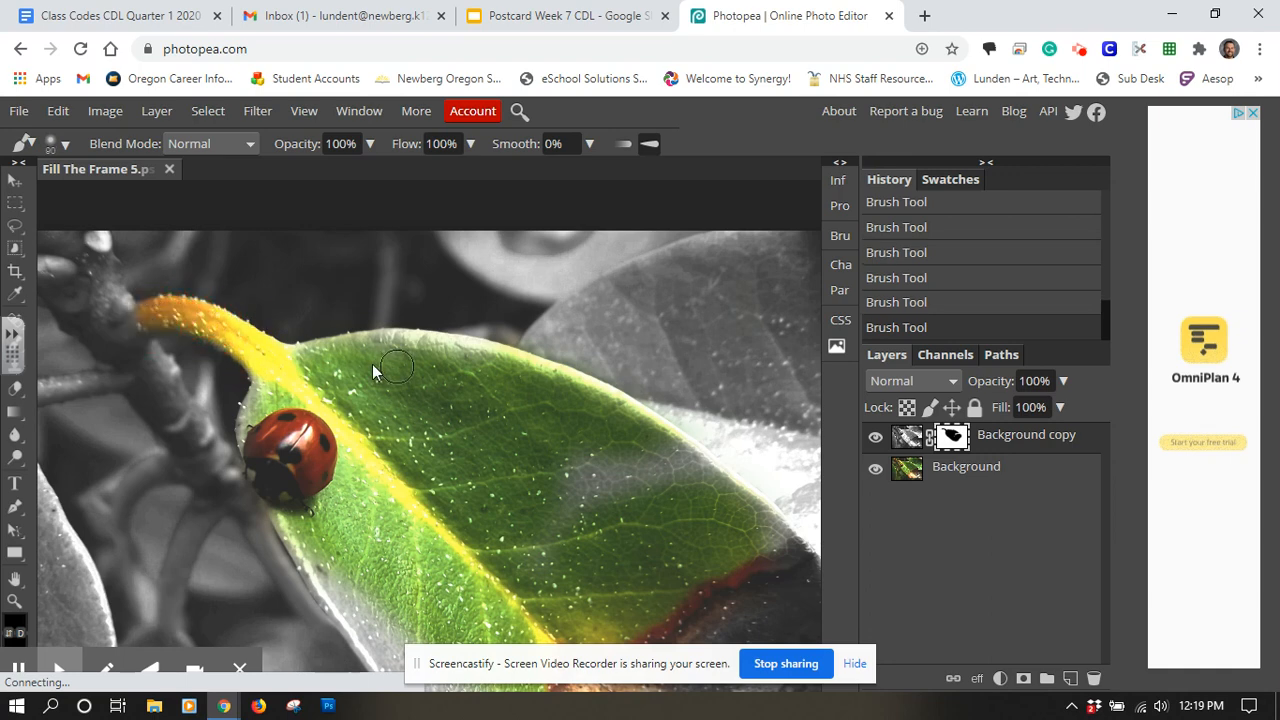
pyautogui.moveTo(297, 361)
pyautogui.mouseDown()
pyautogui.moveTo(483, 357)
pyautogui.moveTo(597, 452)
pyautogui.mouseUp()
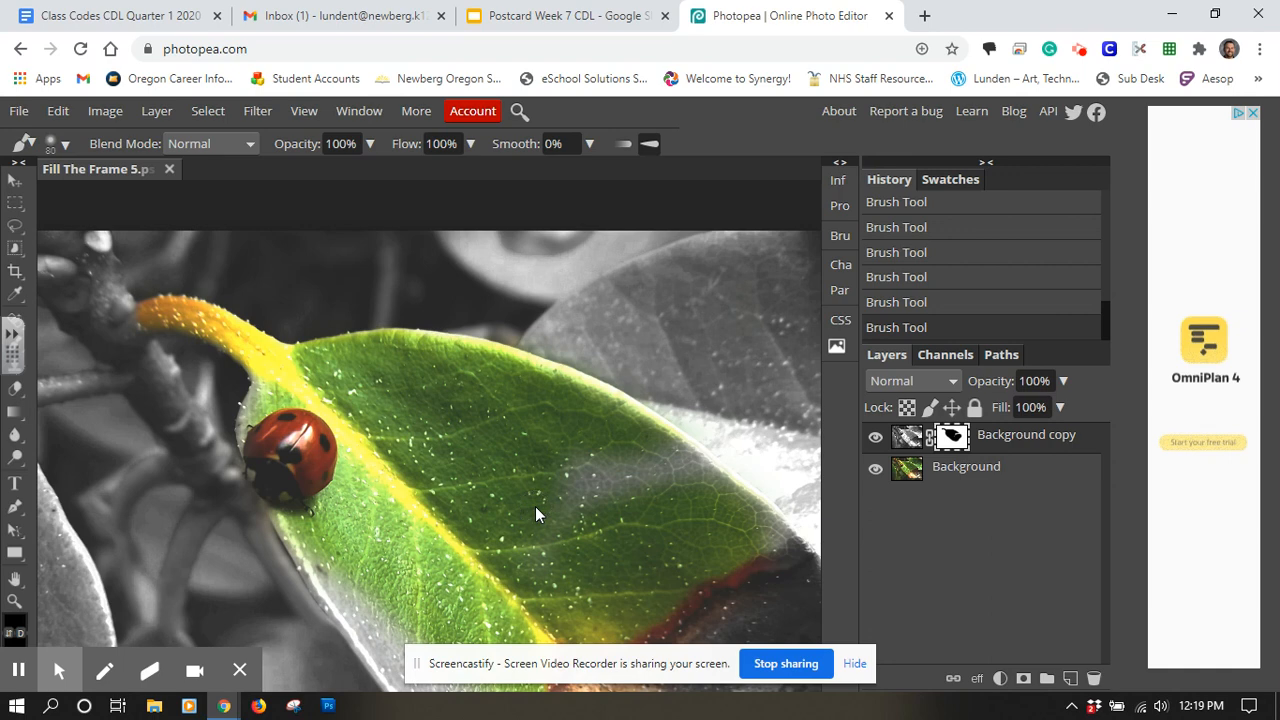
# Paint black on the mask along the leaf's lower edge, then over the remaining gray patch and far edge with a 125 px brush.
pyautogui.hotkey('ctrl', '-')
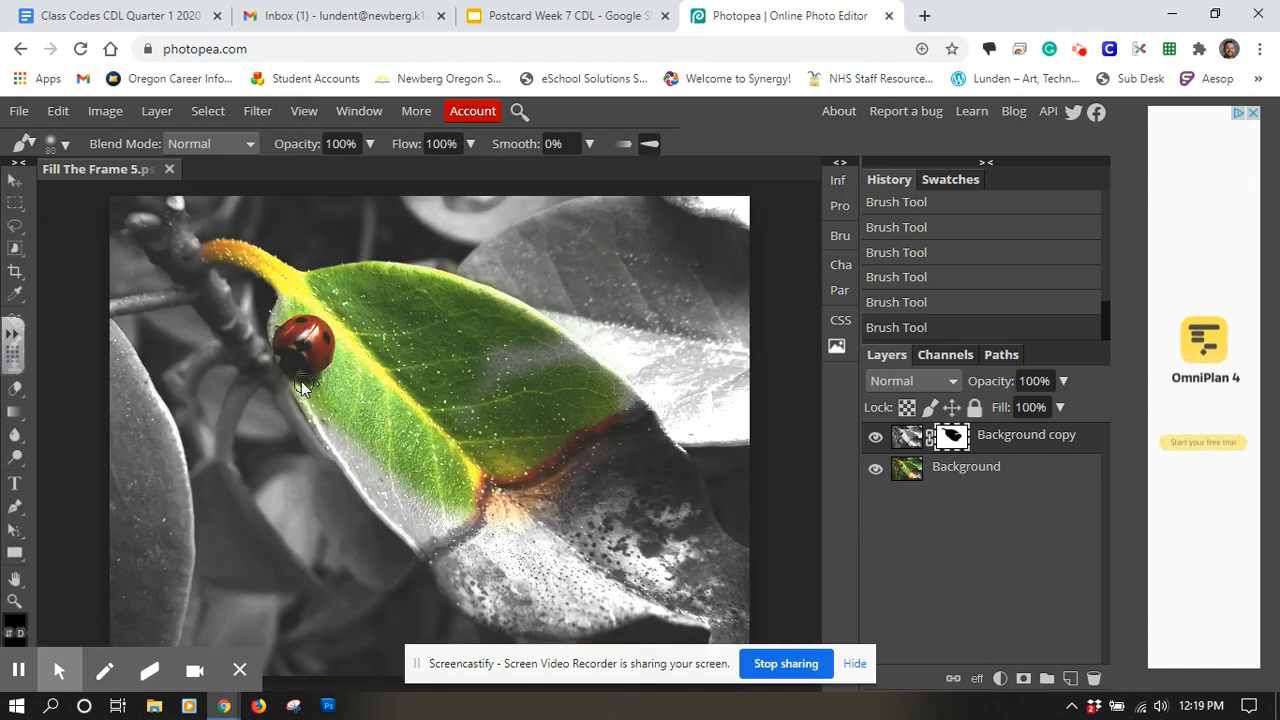
pyautogui.moveTo(281, 318)
pyautogui.mouseDown()
pyautogui.moveTo(329, 438)
pyautogui.moveTo(410, 538)
pyautogui.mouseUp()
pyautogui.moveTo(422, 552)
pyautogui.mouseDown()
pyautogui.moveTo(488, 505)
pyautogui.moveTo(426, 530)
pyautogui.moveTo(435, 508)
pyautogui.moveTo(338, 430)
pyautogui.mouseUp()
pyautogui.press(']')
pyautogui.moveTo(495, 377)
pyautogui.mouseDown()
pyautogui.moveTo(557, 350)
pyautogui.moveTo(640, 408)
pyautogui.mouseUp()
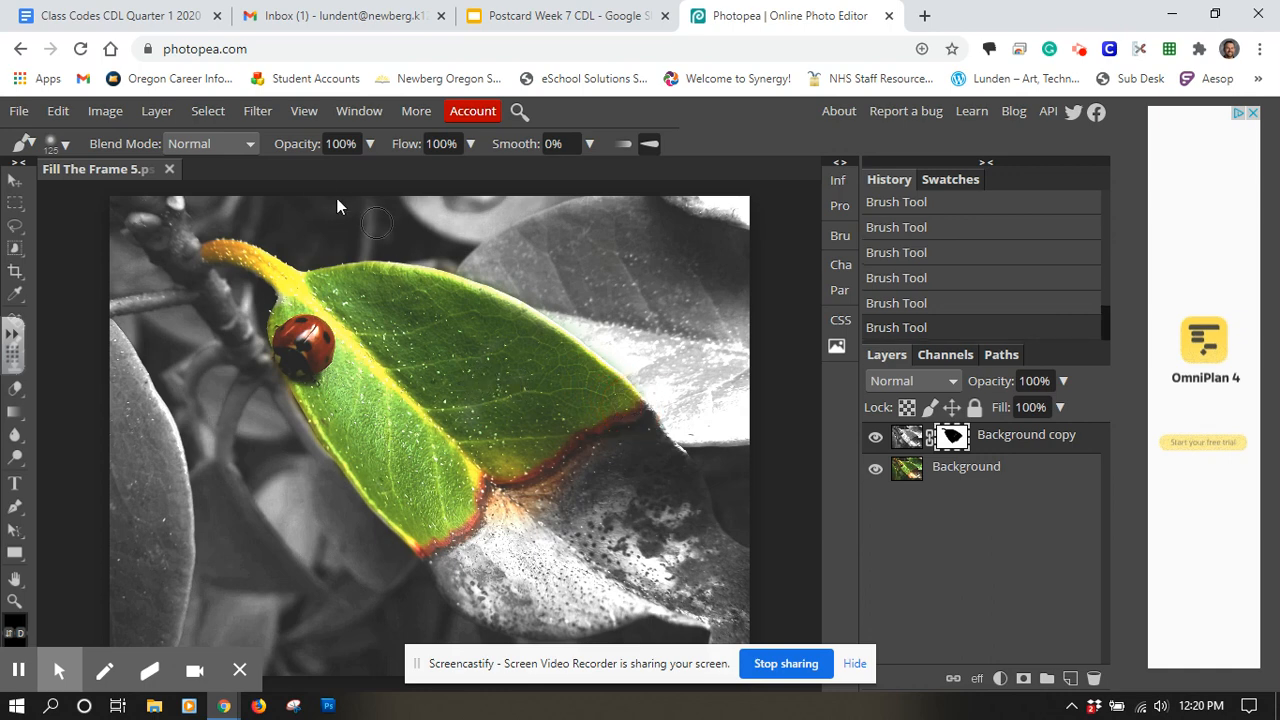
# Export the finished image as a JPG at 2048 by 1536 px and 70% quality.
pyautogui.click(20, 111)
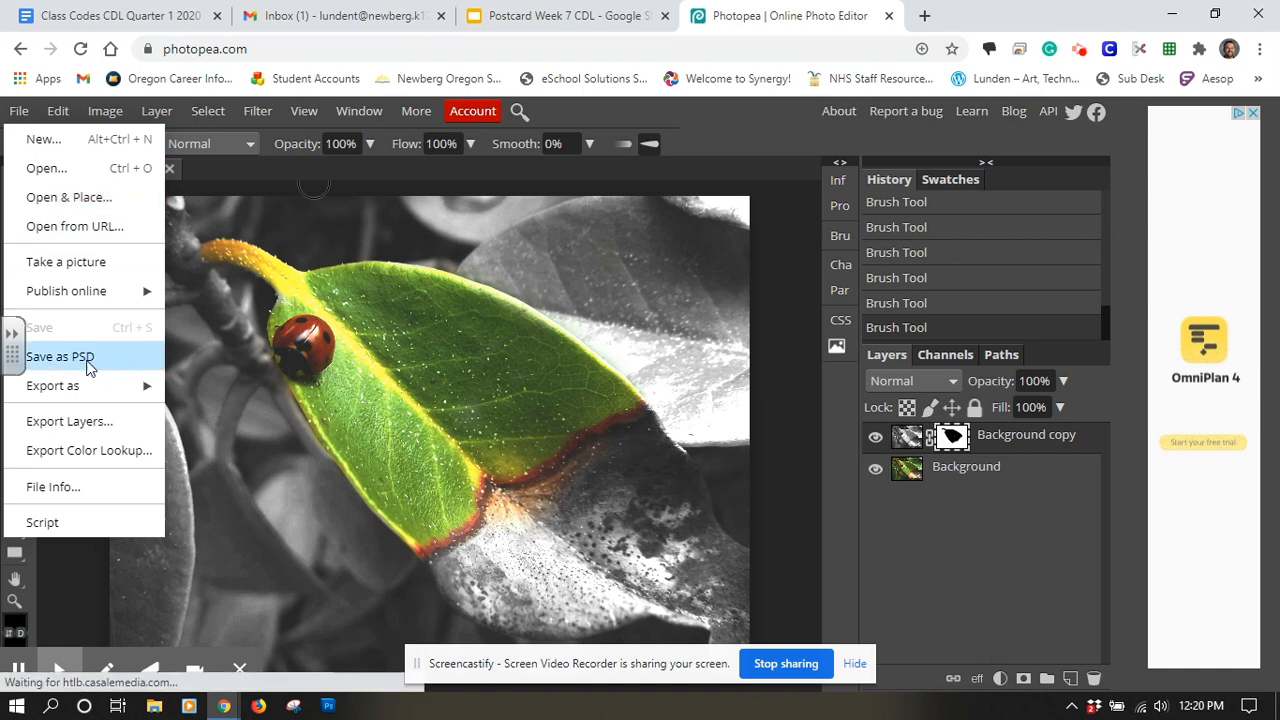
pyautogui.moveTo(74, 390)
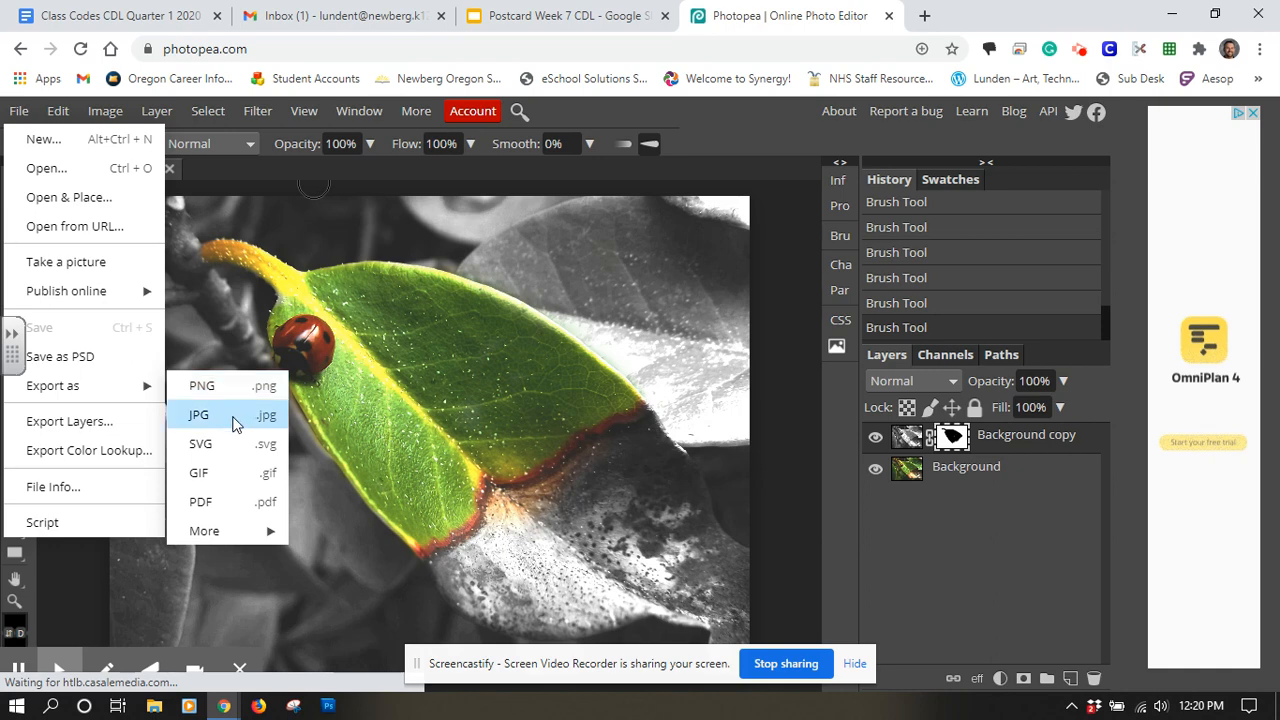
pyautogui.click(234, 423)
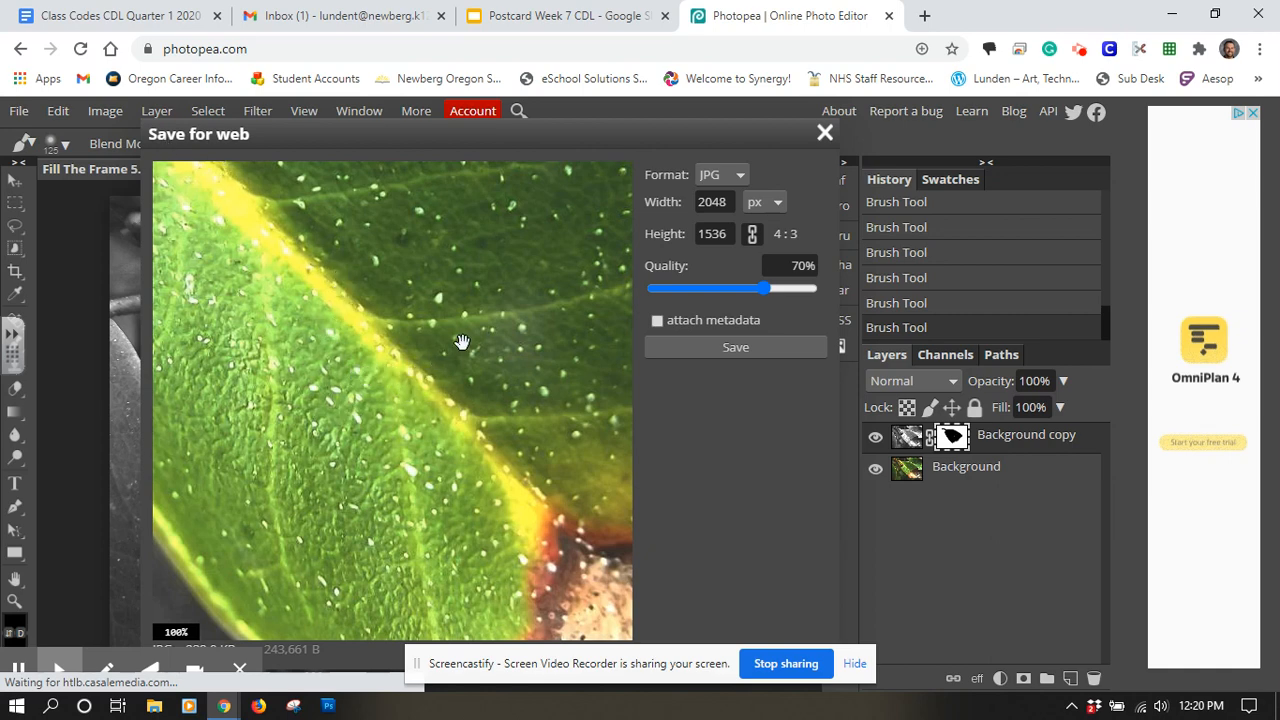
pyautogui.click(720, 346)
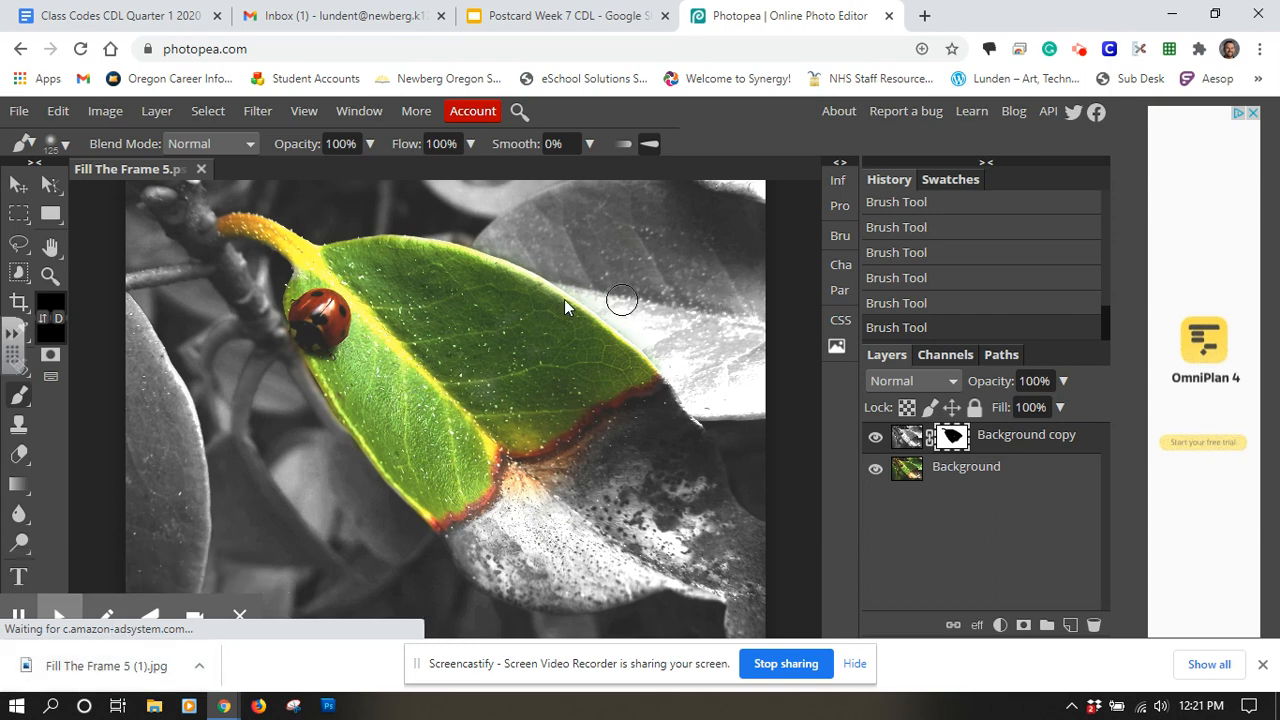
pyautogui.click(1078, 50)
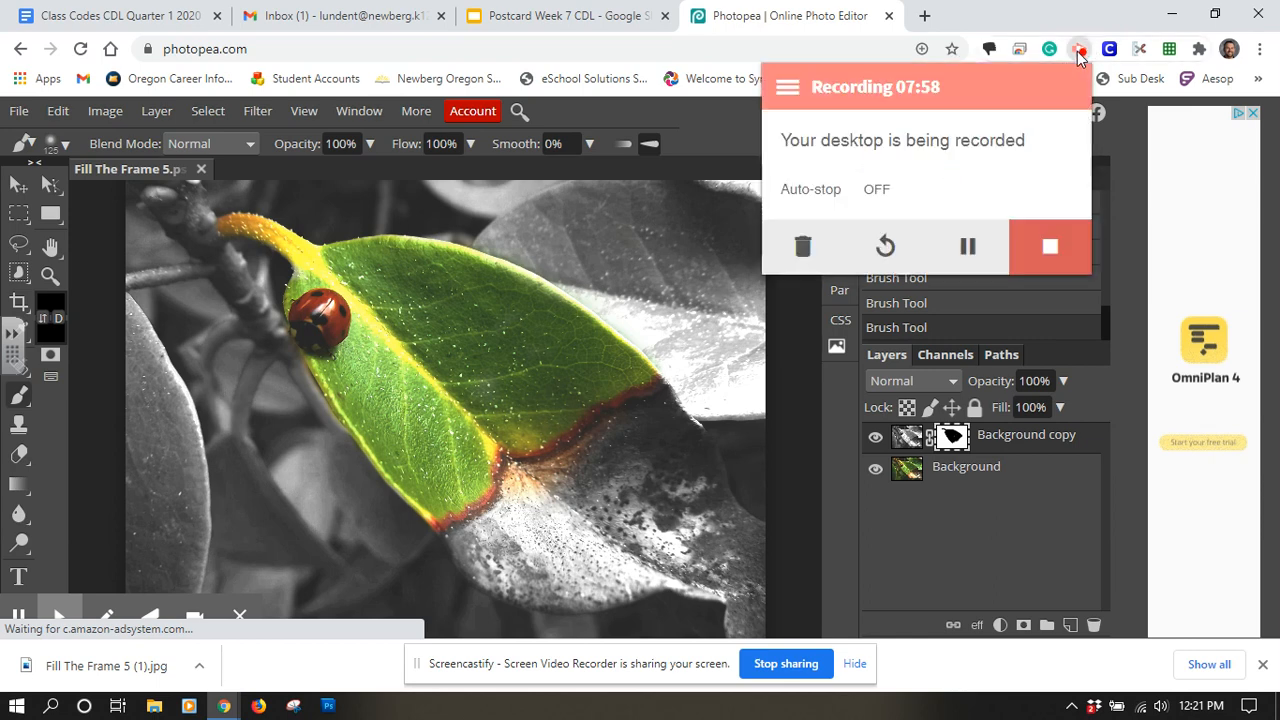